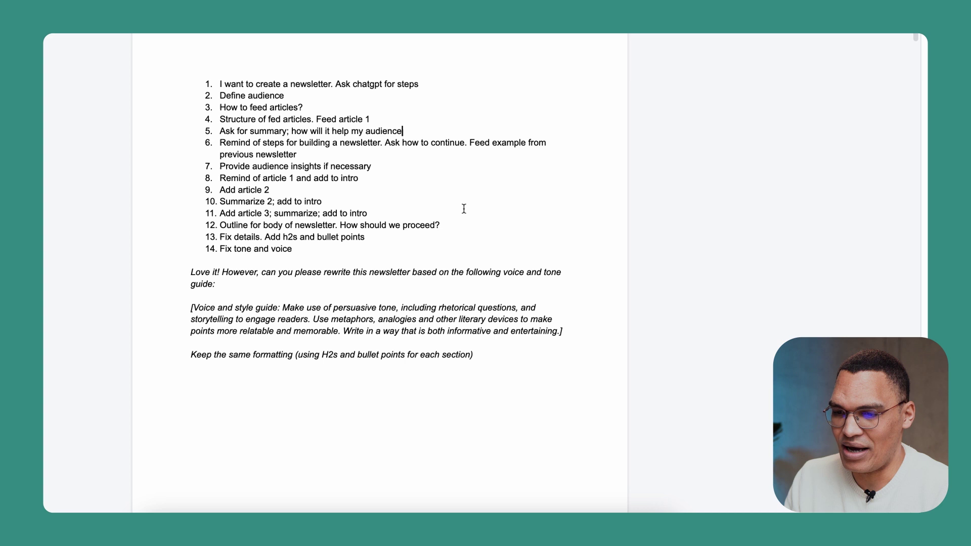
- Copy the newsletter prompt from the document's second page and send it to ChatGPT, asking the best way to work together on the newsletter
{"action": "scroll", "coordinate": [464, 209], "scroll_direction": "down", "scroll_amount": 10}
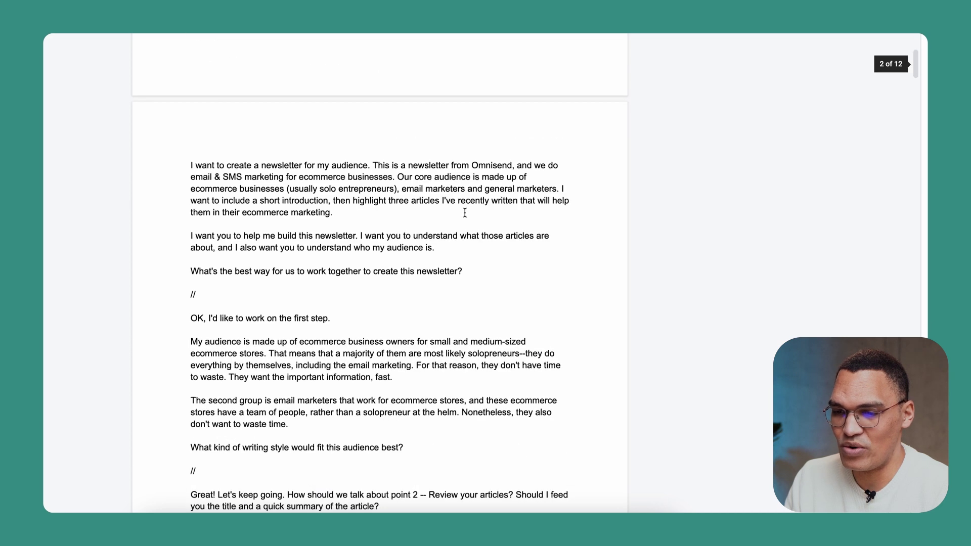
{"action": "left_click_drag", "start_coordinate": [175, 159], "coordinate": [523, 277]}
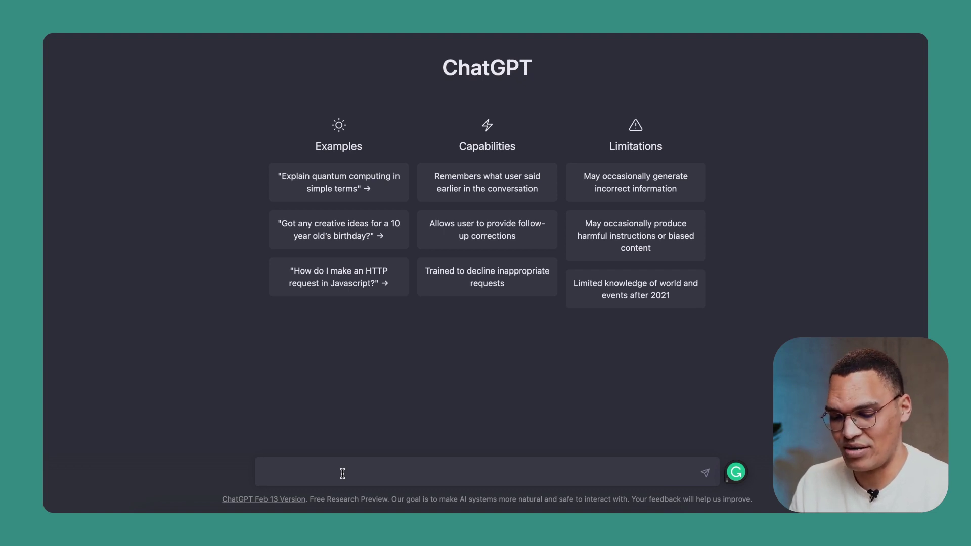
{"action": "key", "text": "super+v"}
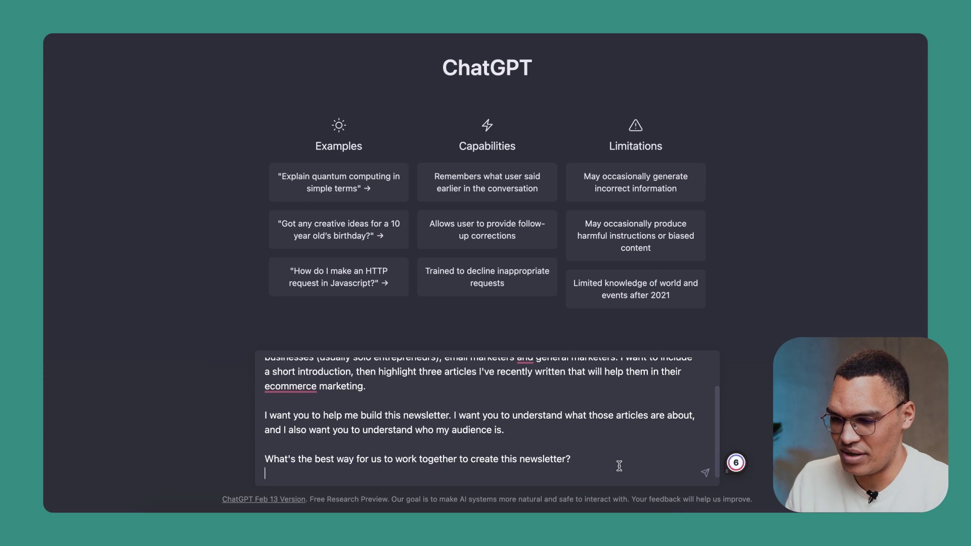
{"action": "key", "text": "BackSpace"}
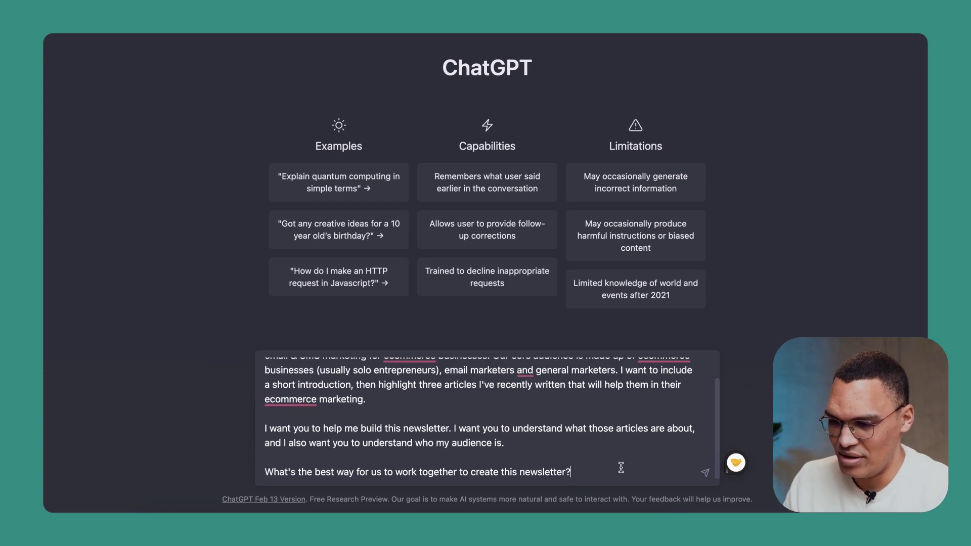
{"action": "left_click", "coordinate": [704, 473]}
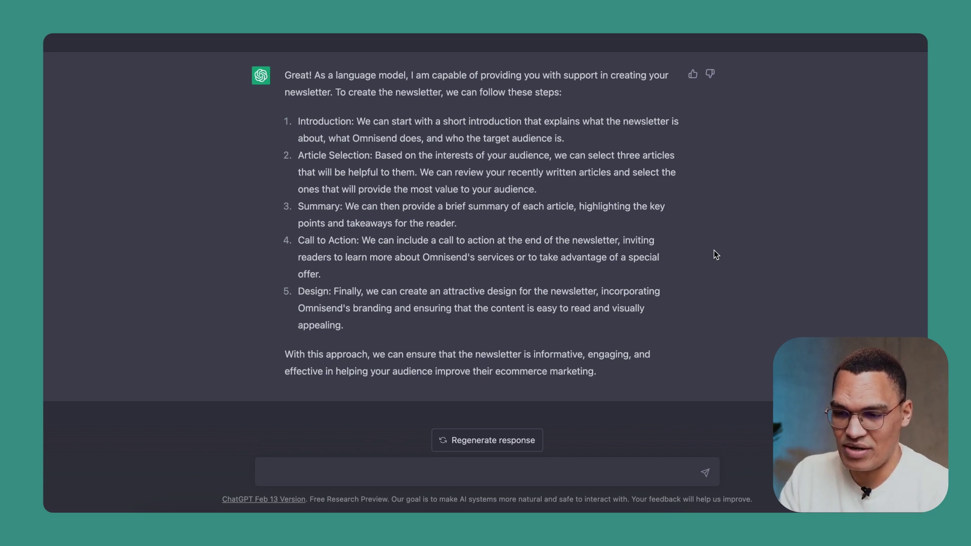
- Send the prepared description of the two audience groups, asking what kind of writing style would fit this audience best
{"action": "left_click", "coordinate": [511, 463]}
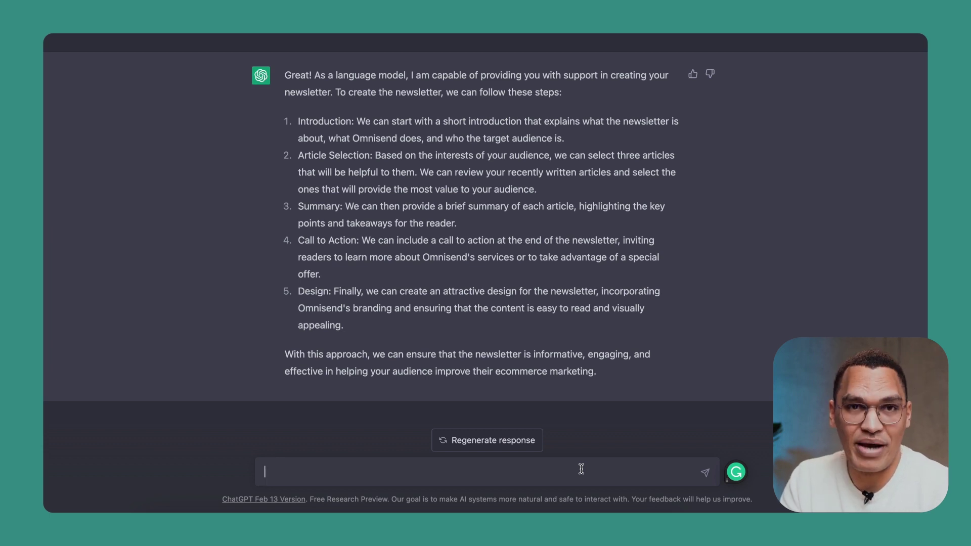
{"action": "key", "text": "super+v"}
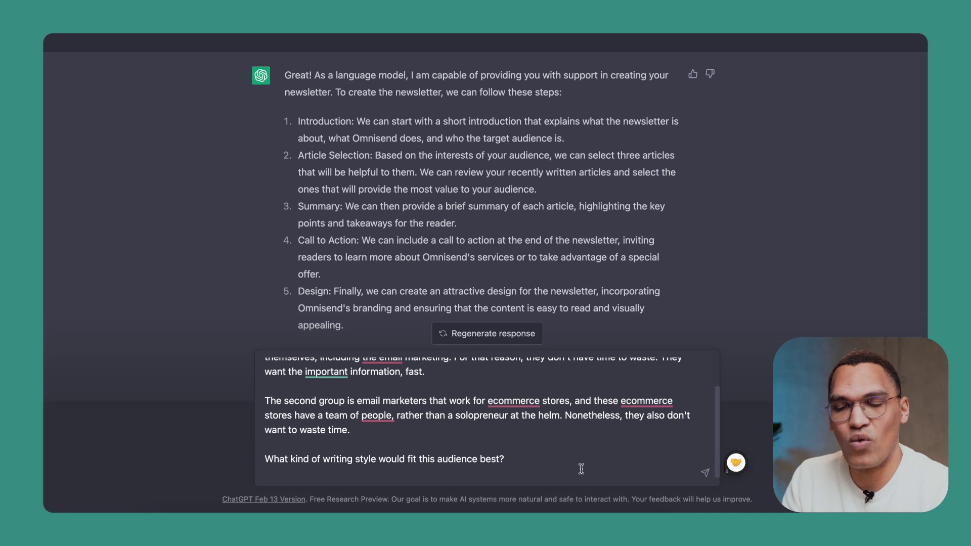
{"action": "key", "text": "BackSpace"}
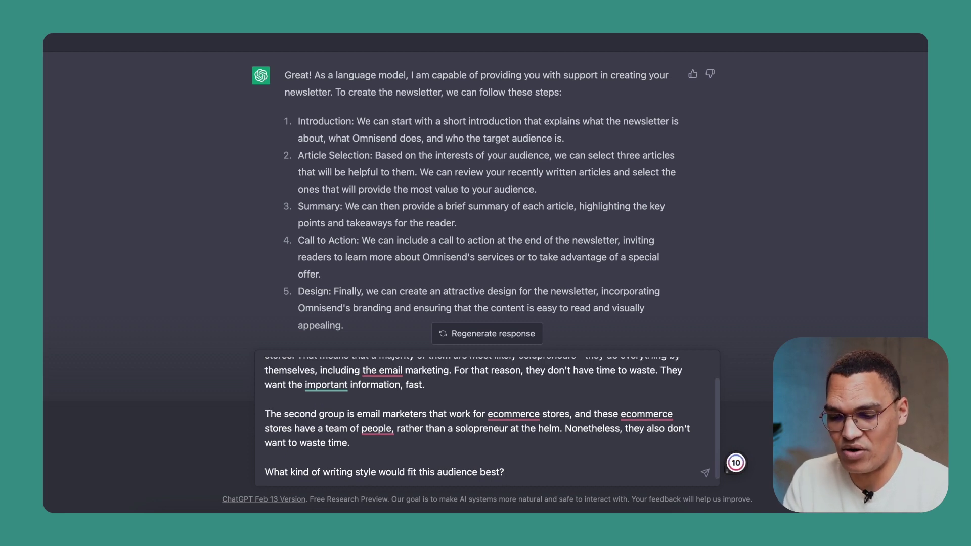
{"action": "key", "text": "Return"}
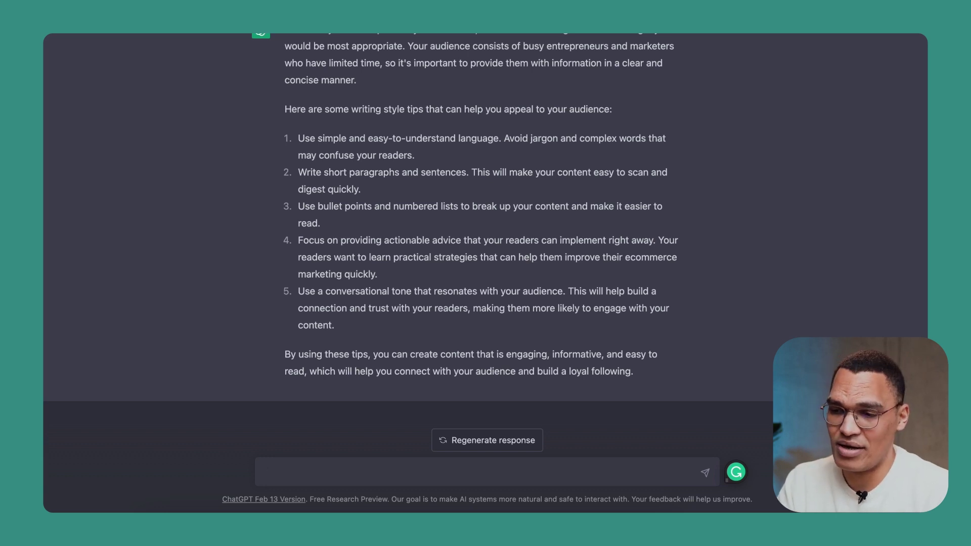
- Ask the best way to proceed with step 2, Article selection, and how to feed in the articles, and stop the reply partway
{"action": "scroll", "coordinate": [643, 153], "scroll_direction": "up", "scroll_amount": 10}
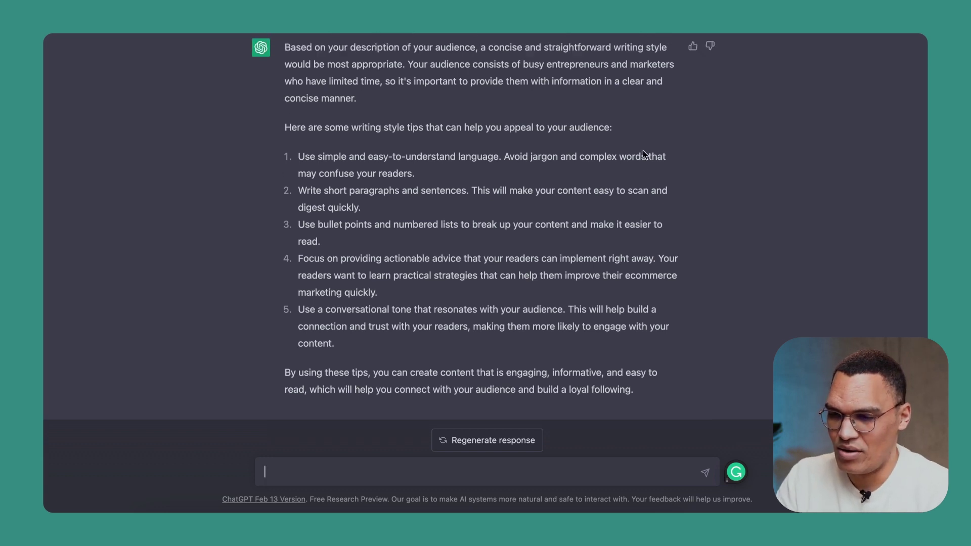
{"action": "scroll", "coordinate": [643, 153], "scroll_direction": "down", "scroll_amount": 10}
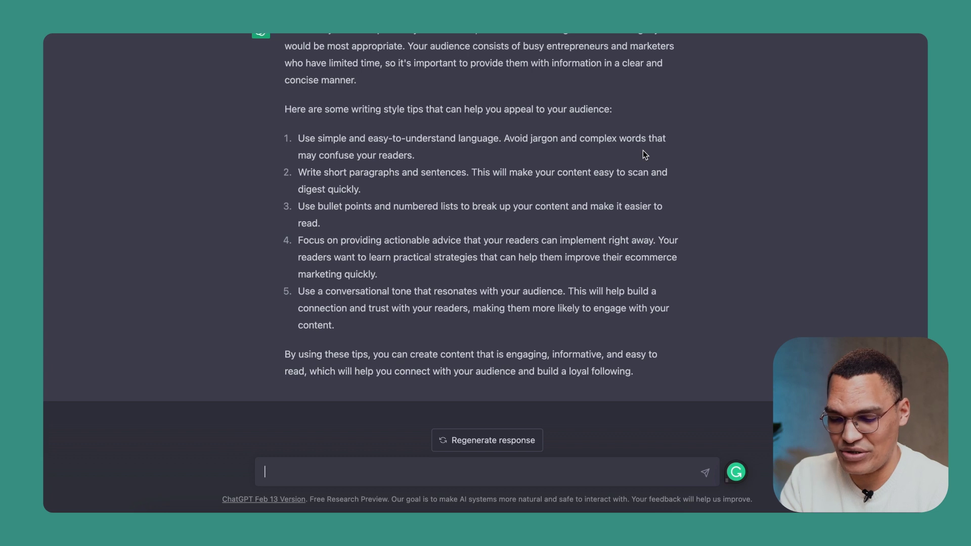
{"action": "type", "text": "about step 2 above, which is Artic"}
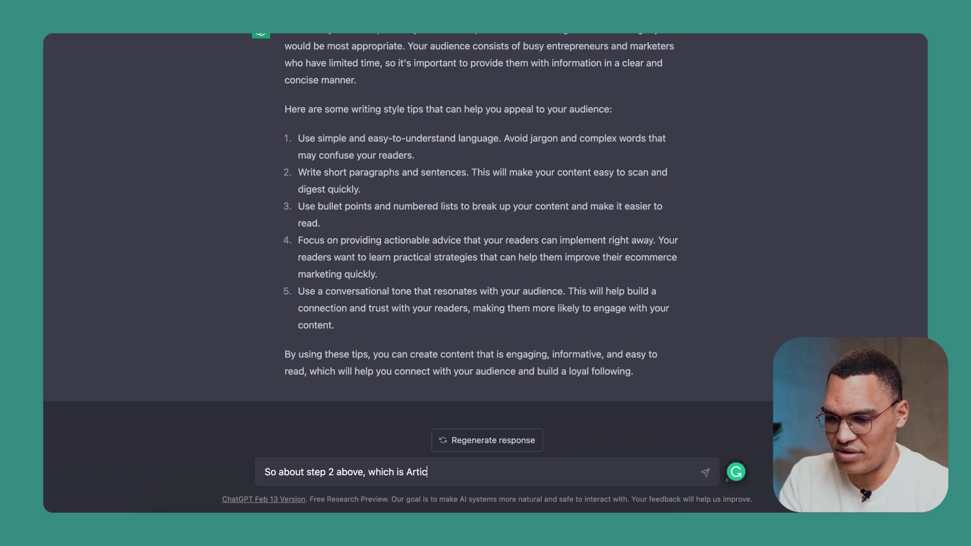
{"action": "type", "text": ", wha"}
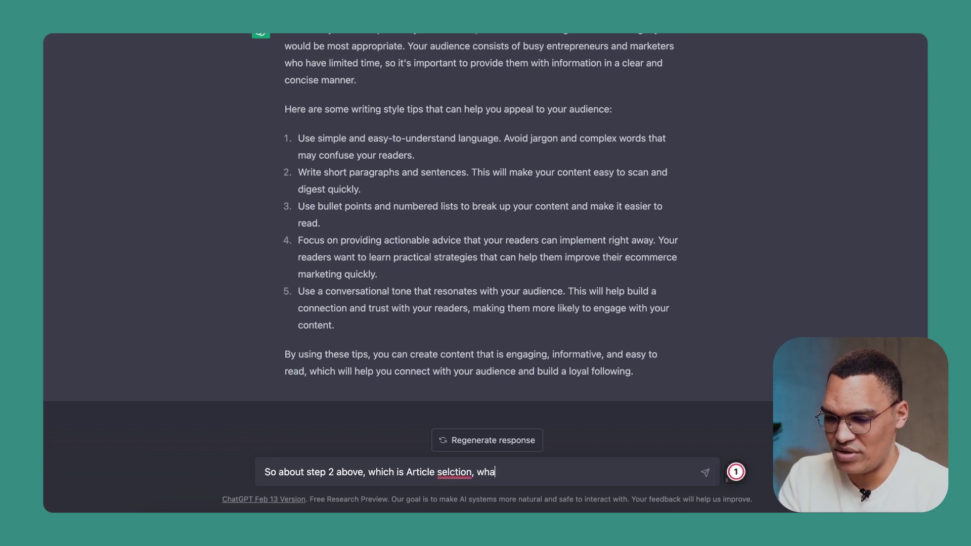
{"action": "type", "text": "t's the best way to proceed? How s"}
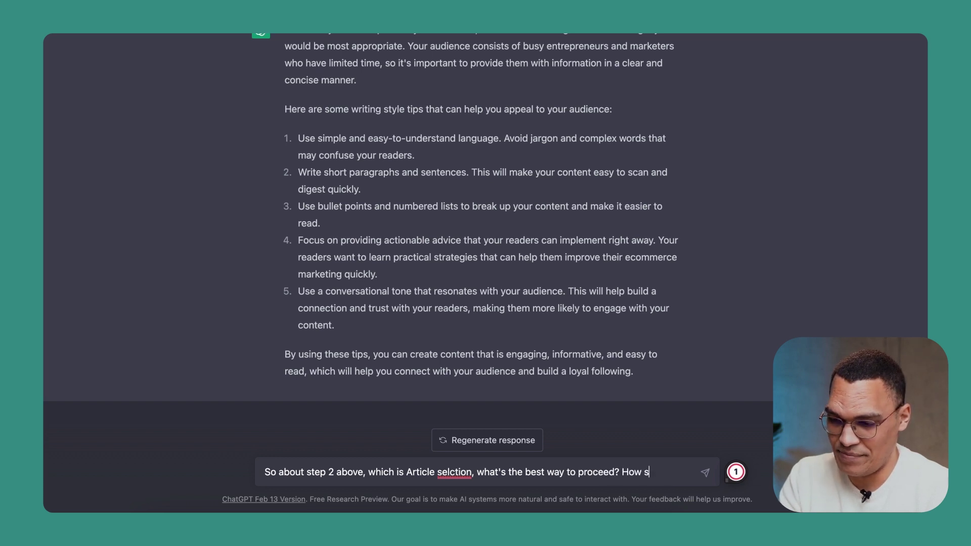
{"action": "type", "text": "ed you the articles?"}
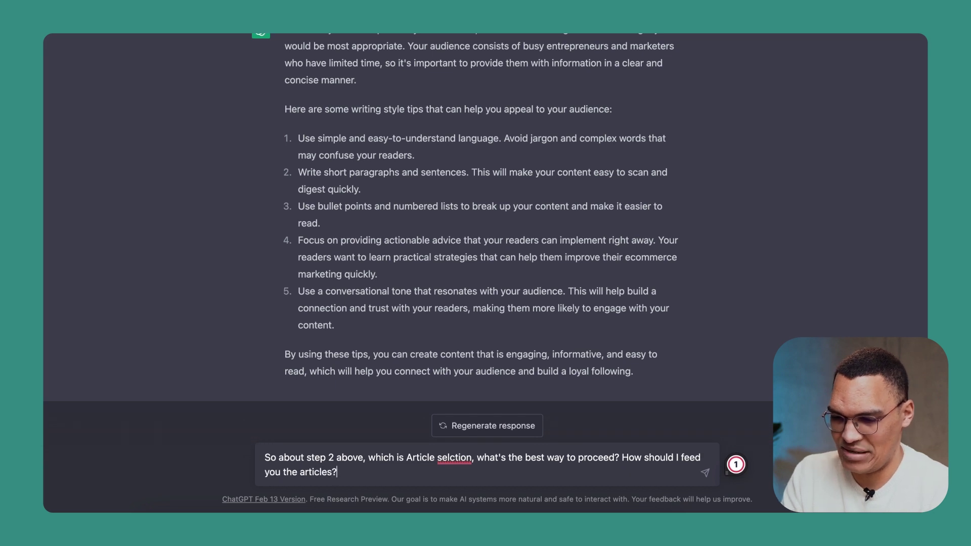
{"action": "key", "text": "Return"}
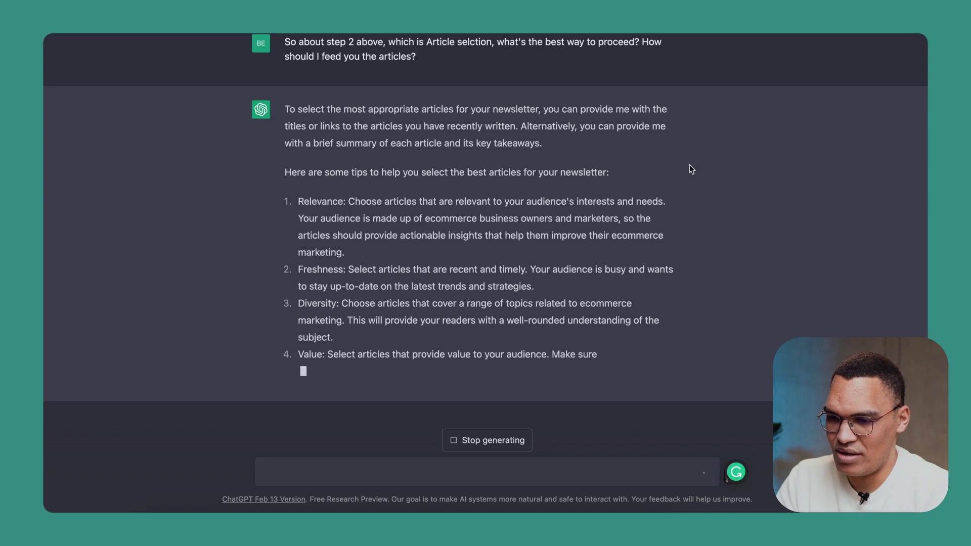
{"action": "left_click", "coordinate": [527, 443]}
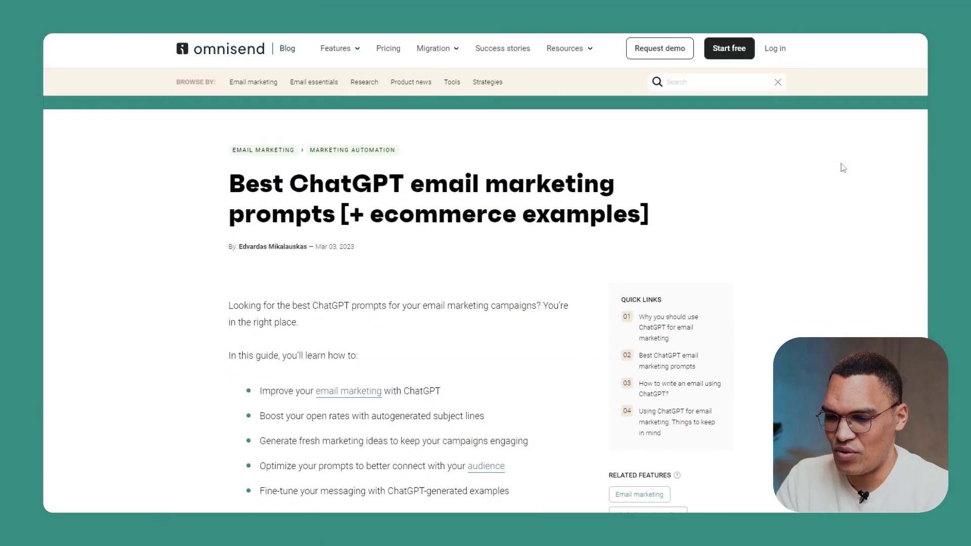
- Skim the Omnisend blog articles on ChatGPT email marketing prompts, AI tools for ecommerce and AI image tools
{"action": "scroll", "coordinate": [842, 168], "scroll_direction": "down", "scroll_amount": 8}
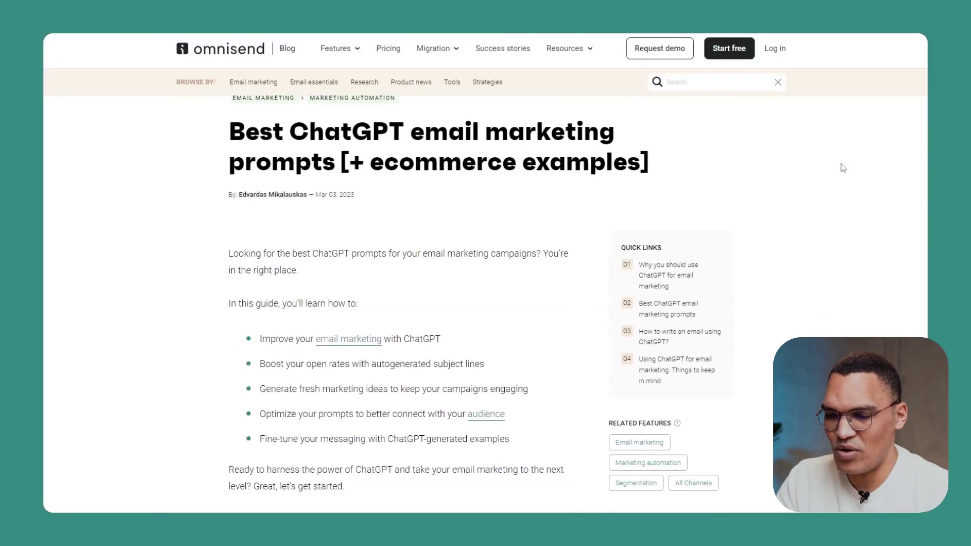
{"action": "scroll", "coordinate": [843, 168], "scroll_direction": "down", "scroll_amount": 8}
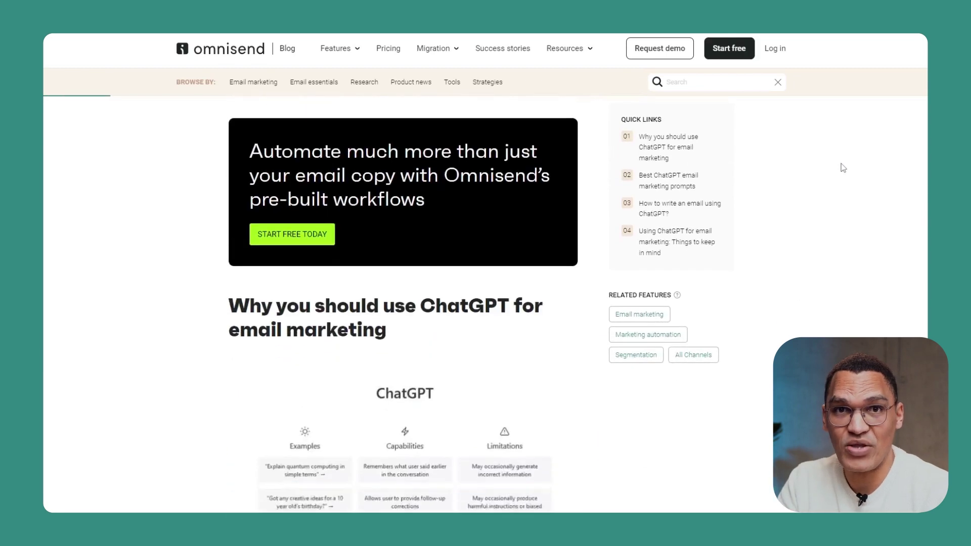
{"action": "scroll", "coordinate": [843, 168], "scroll_direction": "down", "scroll_amount": 9}
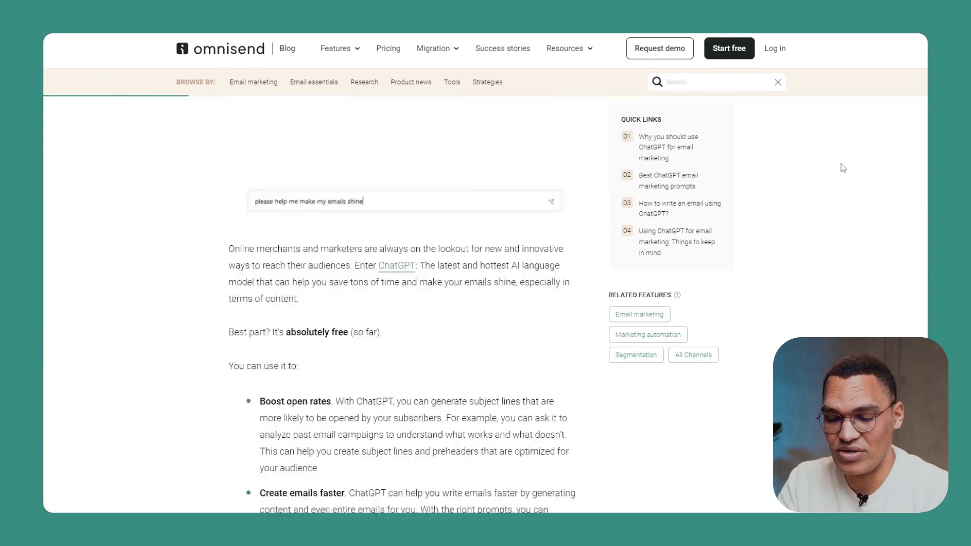
{"action": "scroll", "coordinate": [843, 168], "scroll_direction": "down", "scroll_amount": 10}
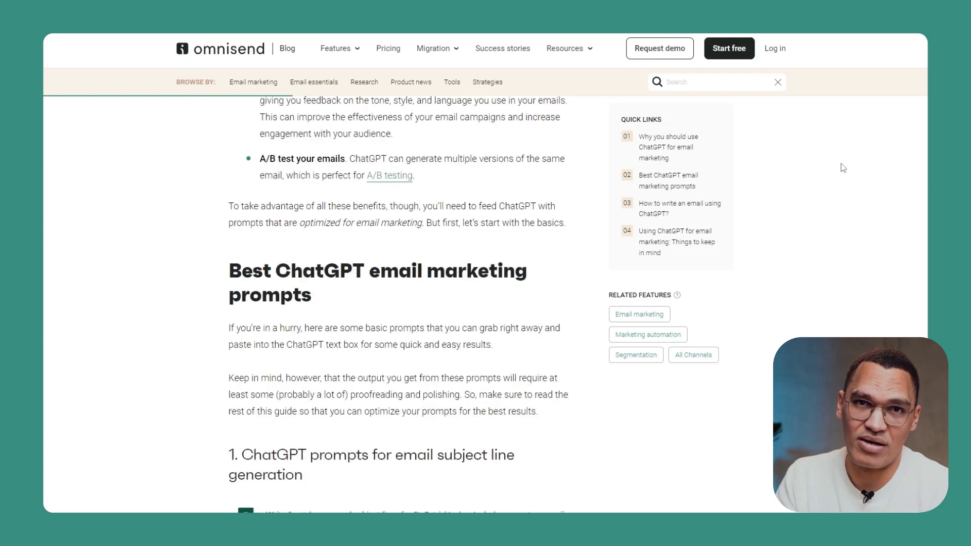
{"action": "scroll", "coordinate": [843, 168], "scroll_direction": "down", "scroll_amount": 4}
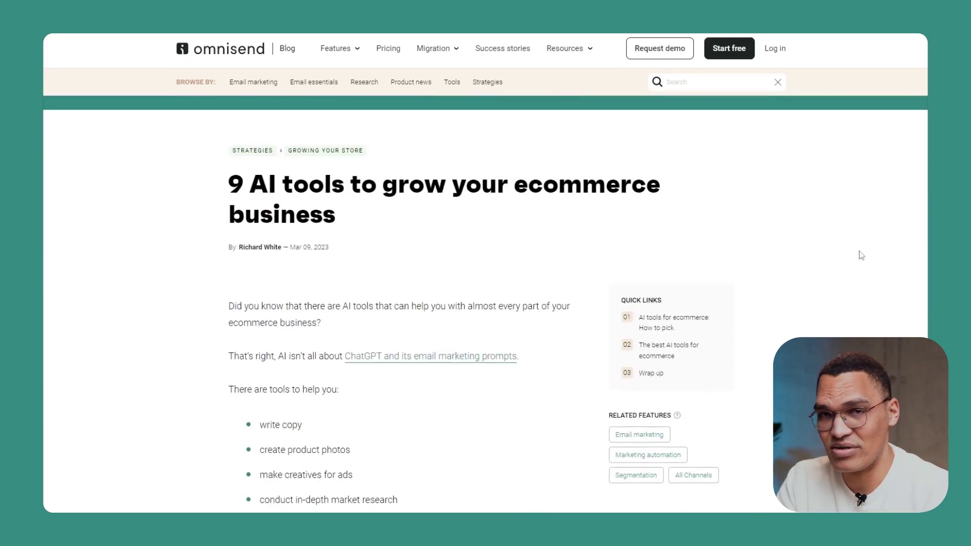
{"action": "scroll", "coordinate": [860, 253], "scroll_direction": "down", "scroll_amount": 13}
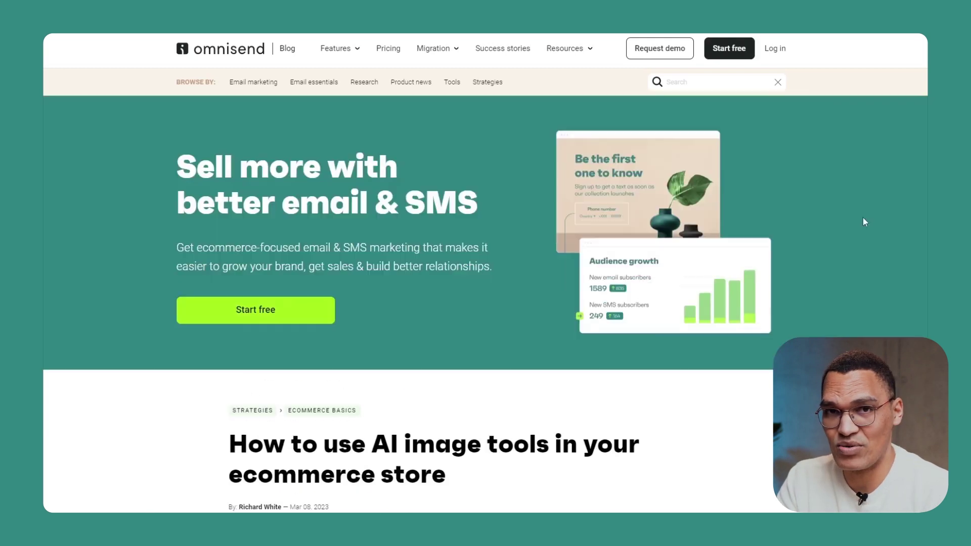
{"action": "scroll", "coordinate": [864, 221], "scroll_direction": "down", "scroll_amount": 16}
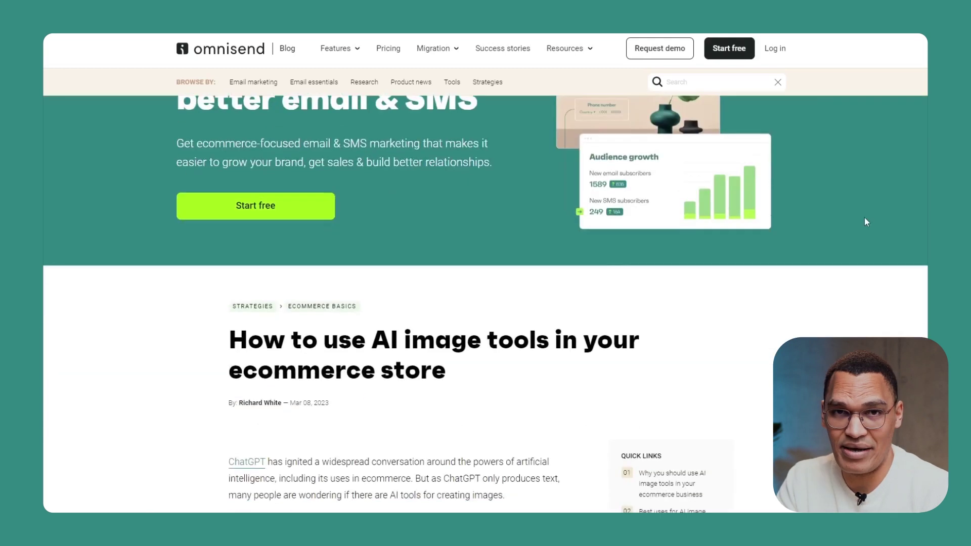
{"action": "scroll", "coordinate": [864, 219], "scroll_direction": "down", "scroll_amount": 18}
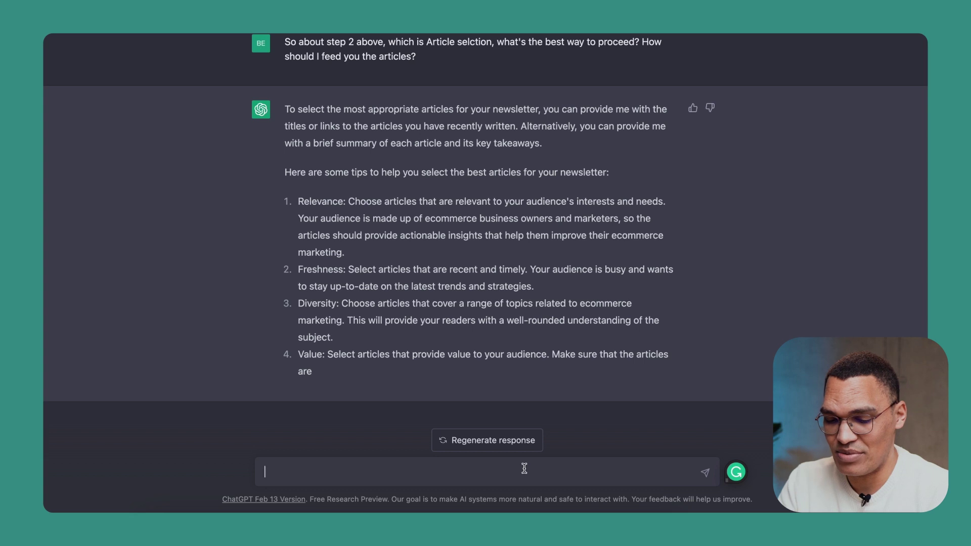
- In ChatGPT, send a message defining the [title], [intro] and [conclusion] labels for each article, ending with "When you're ready, I'll feed you the articles"
{"action": "type", "text": "OK, I will give you the following information:  [title] - this is the title of the article. please remember it [intro] - this is the introduction of the article. it gives a good overview of what the article is about [conclusion] - this is the conclusion of the article. it gives a good summary of the key points of the article  When you're ready, I'll feed you the articles"}
{"action": "key", "text": "BackSpace"}
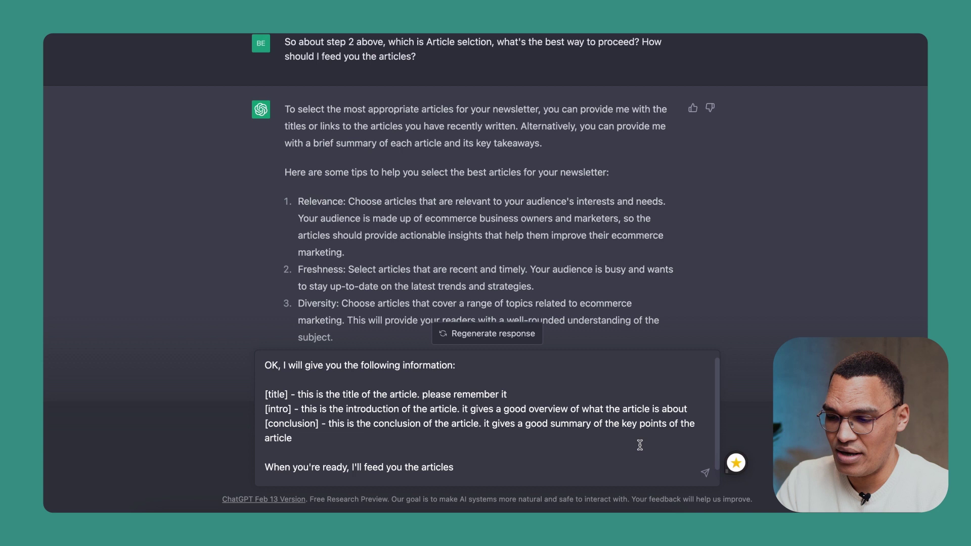
{"action": "left_click", "coordinate": [704, 475]}
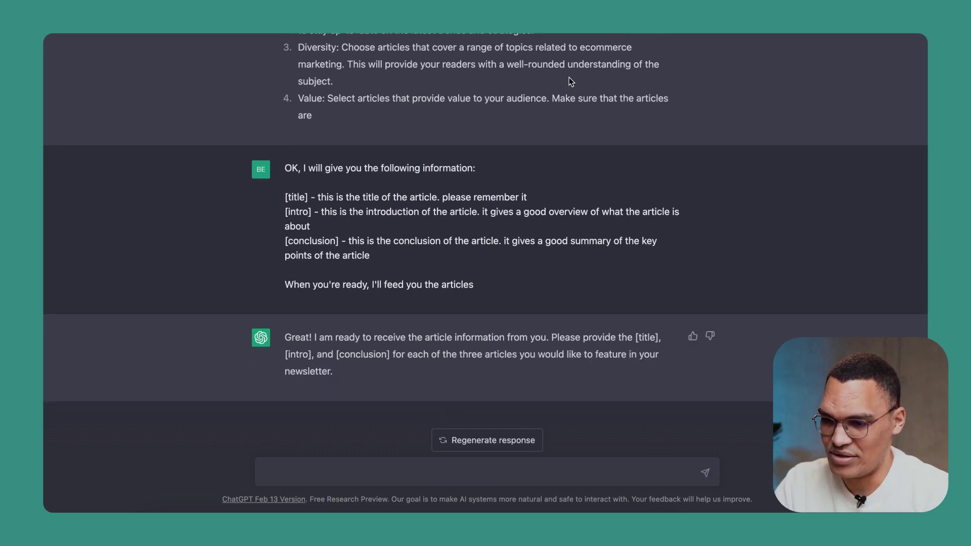
- Paste newsletter article 1, "Best ChatGPT email marketing prompts [+ ecommerce examples]", review its title, intro and conclusion, and send it
{"action": "left_click", "coordinate": [586, 472]}
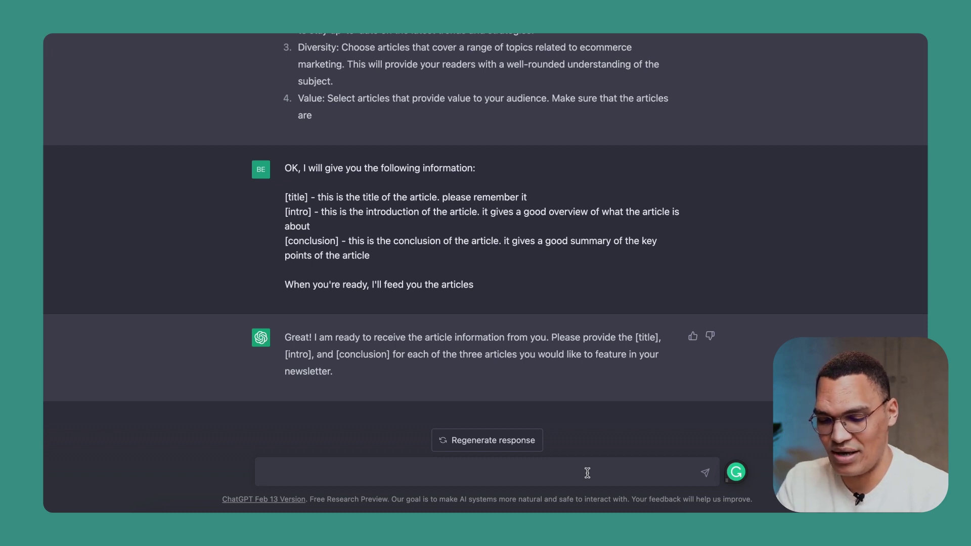
{"action": "key", "text": "super+v"}
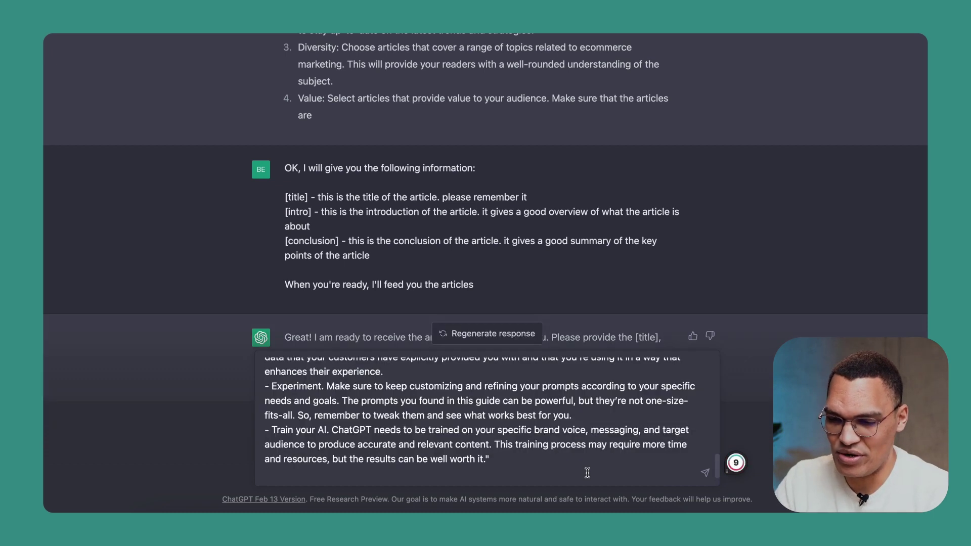
{"action": "scroll", "coordinate": [587, 473], "scroll_direction": "up", "scroll_amount": 10}
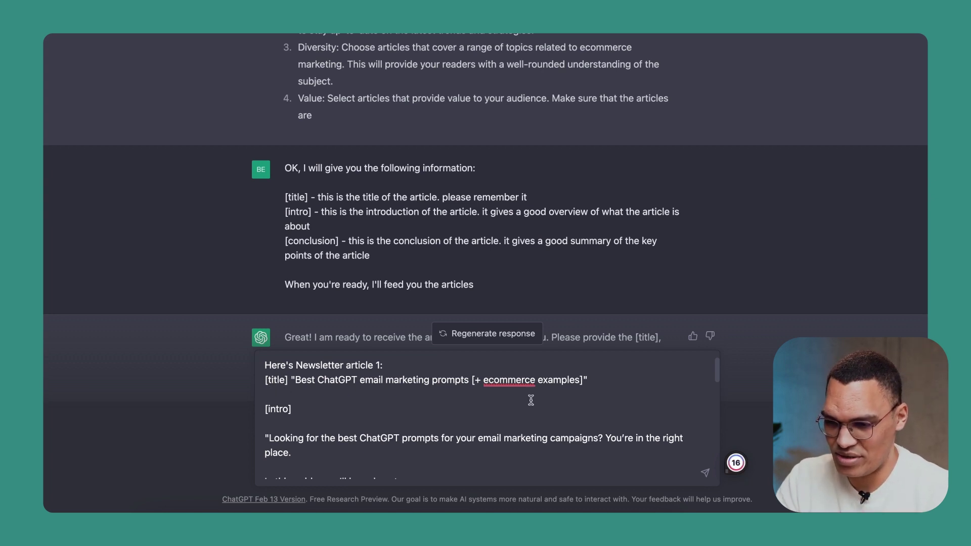
{"action": "scroll", "coordinate": [288, 420], "scroll_direction": "down", "scroll_amount": 10}
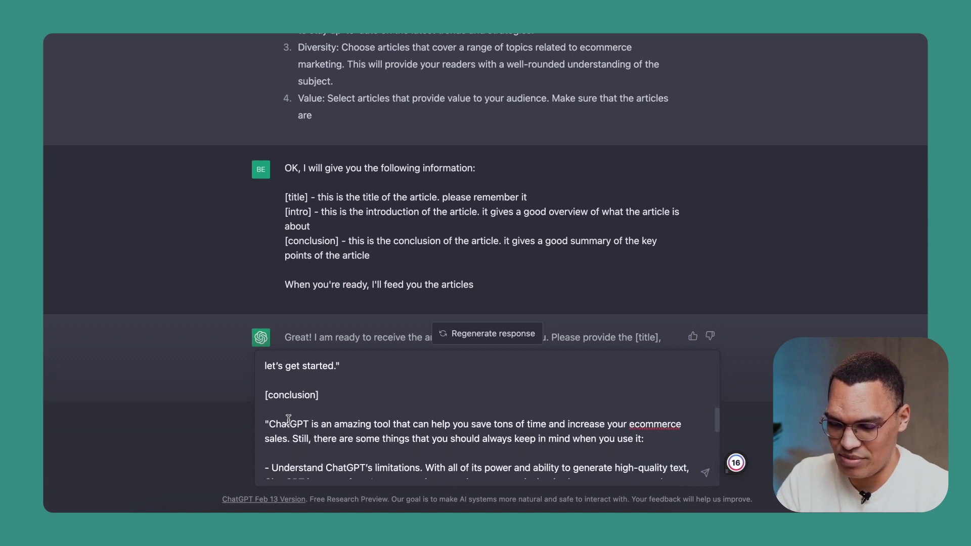
{"action": "mouse_move", "coordinate": [307, 400]}
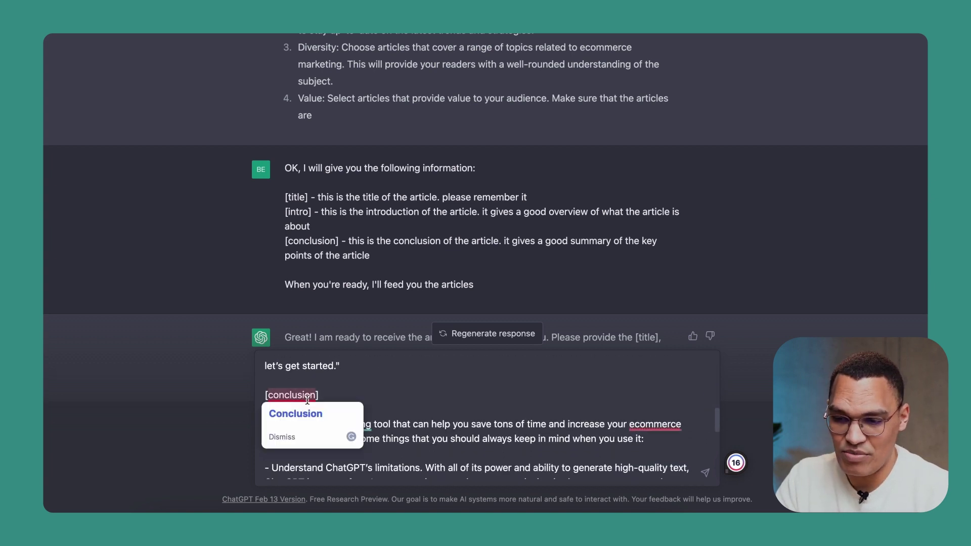
{"action": "scroll", "coordinate": [546, 386], "scroll_direction": "down", "scroll_amount": 10}
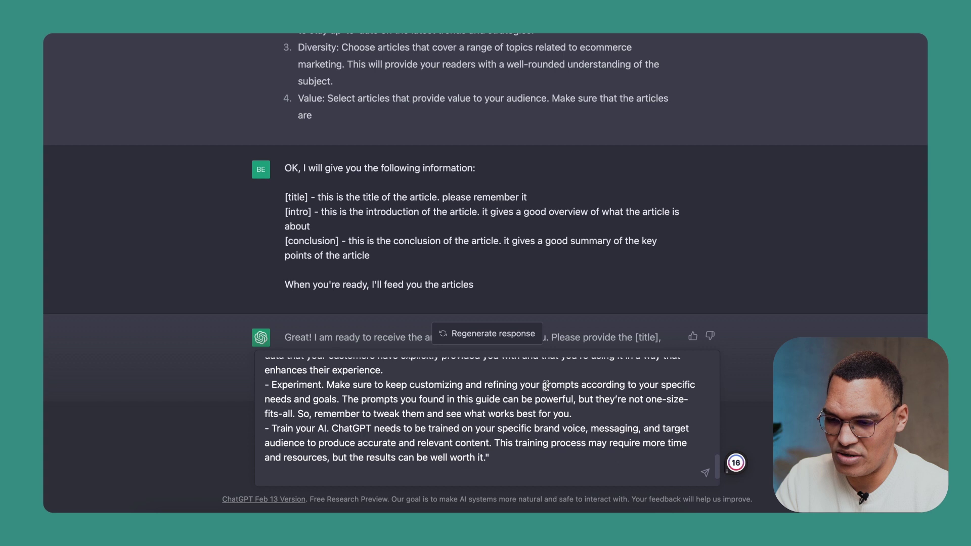
{"action": "left_click", "coordinate": [707, 473]}
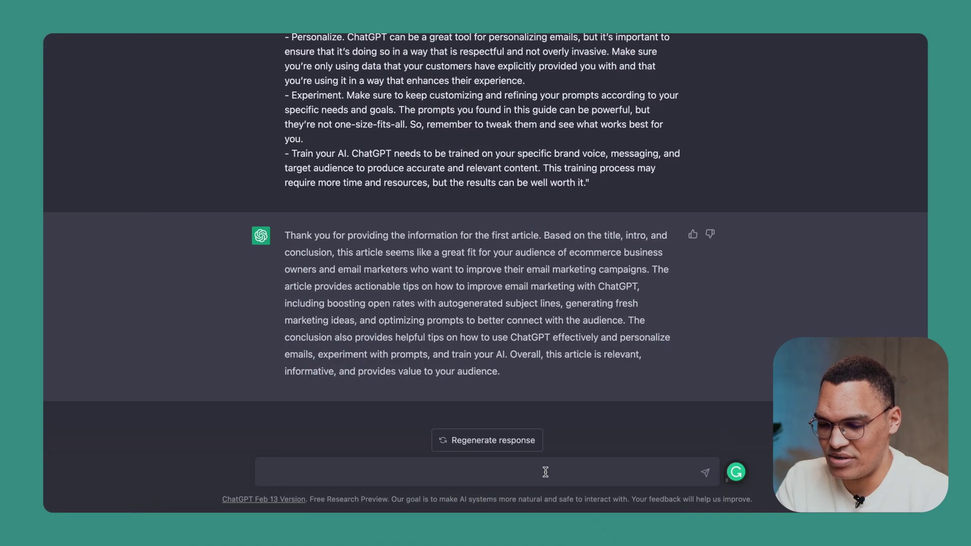
- Ask ChatGPT for the title of the article just fed, and then request a summary of it in 1-2 sentences
{"action": "type", "text": "~Pl"}
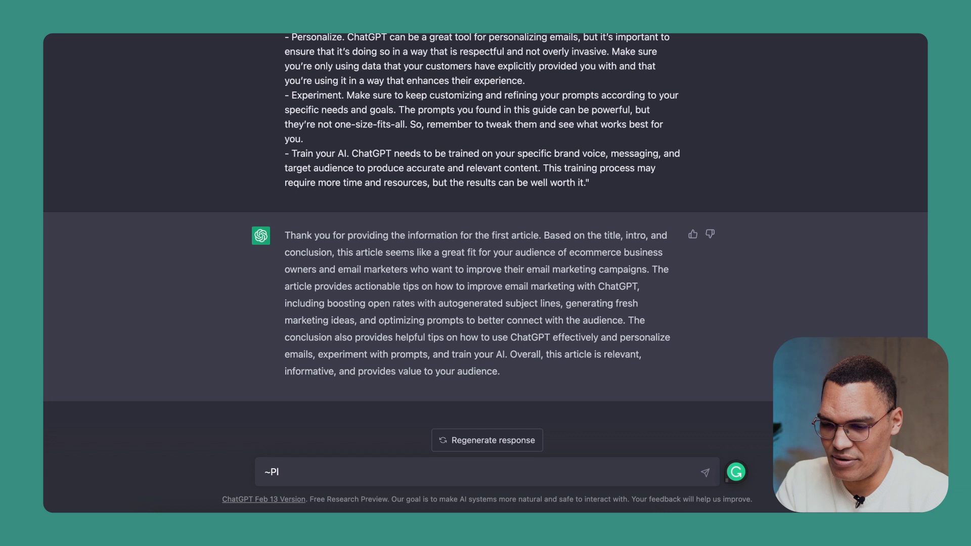
{"action": "type", "text": "e"}
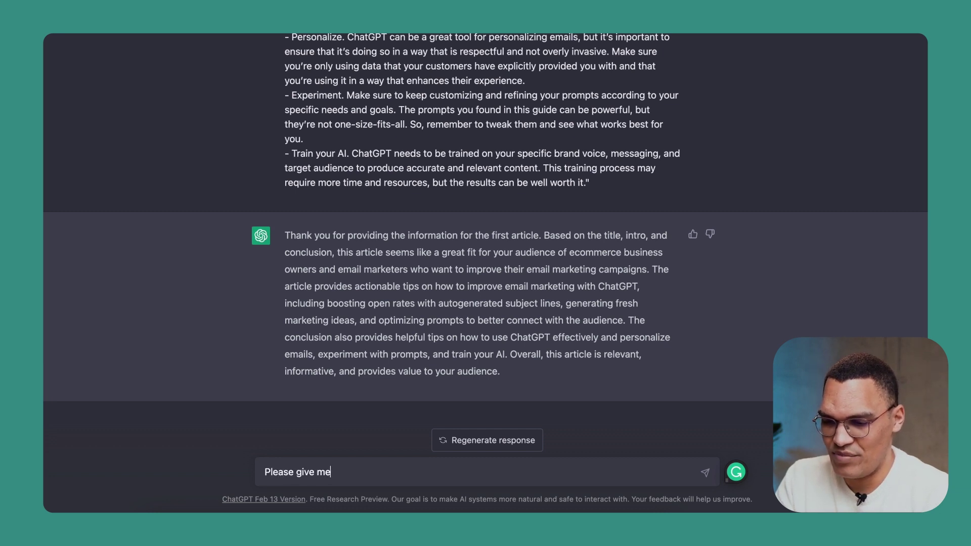
{"action": "type", "text": "sf the article I just fed you"}
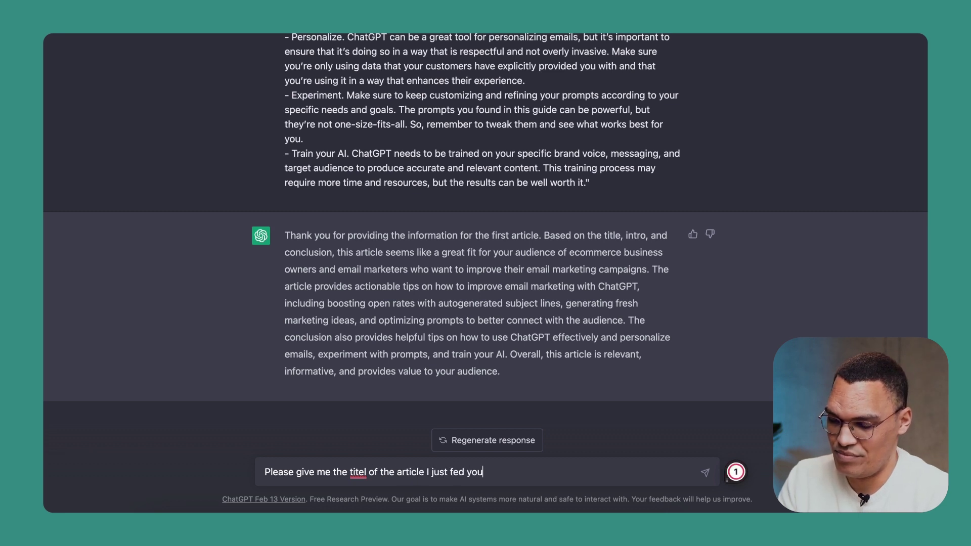
{"action": "key", "text": "Return"}
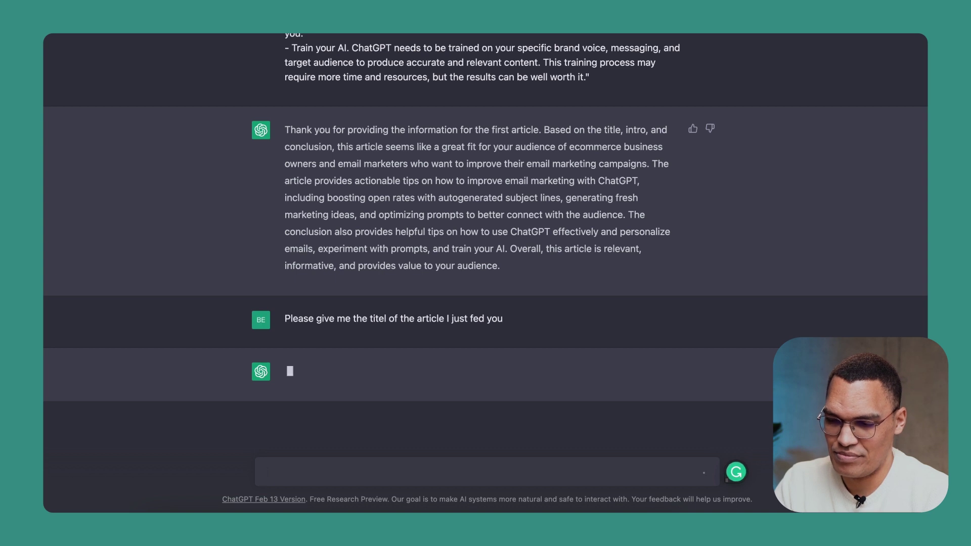
{"action": "scroll", "coordinate": [620, 363], "scroll_direction": "up", "scroll_amount": 10}
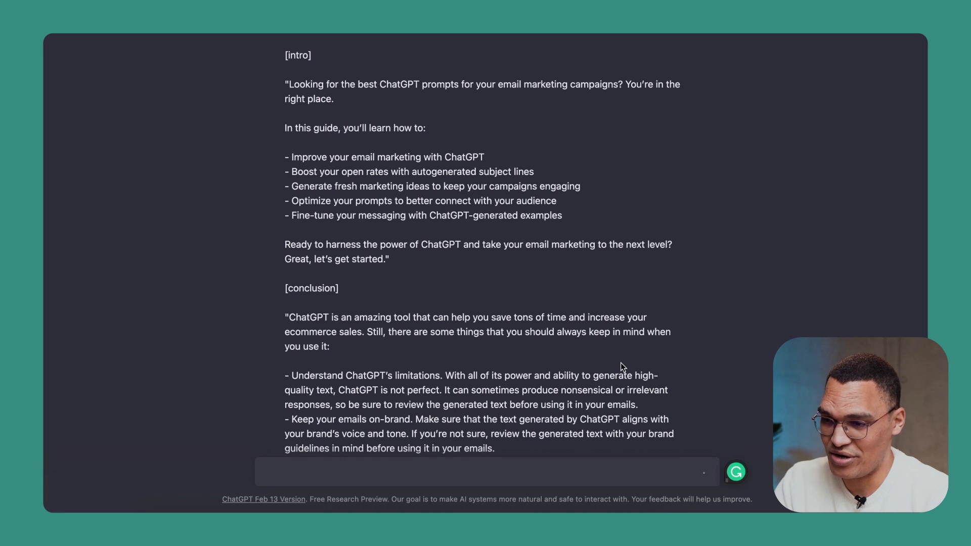
{"action": "scroll", "coordinate": [620, 362], "scroll_direction": "down", "scroll_amount": 10}
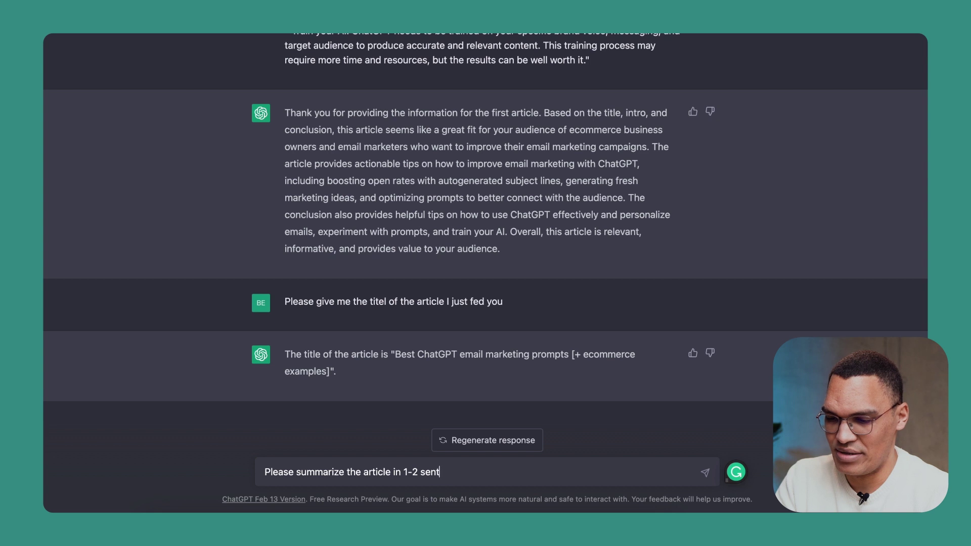
{"action": "type", "text": "s"}
{"action": "key", "text": "Return"}
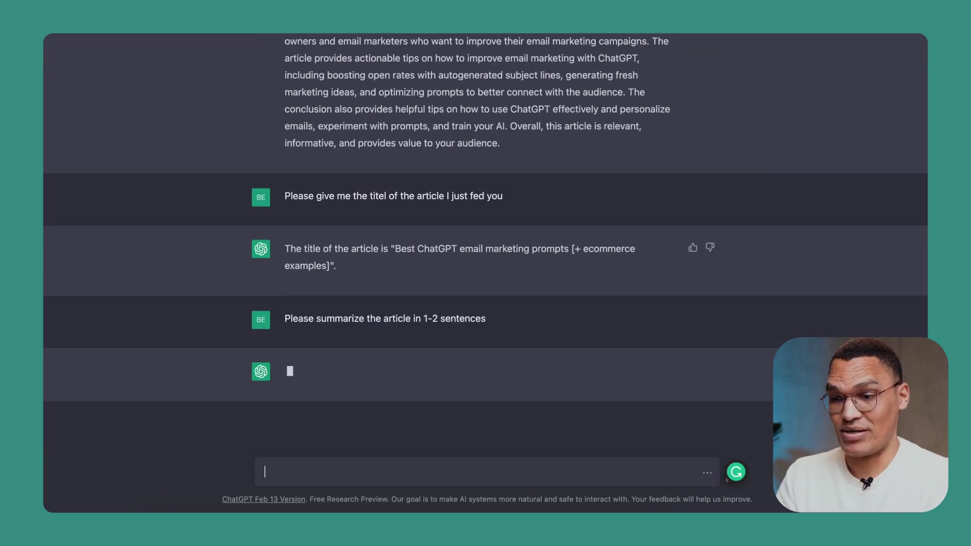
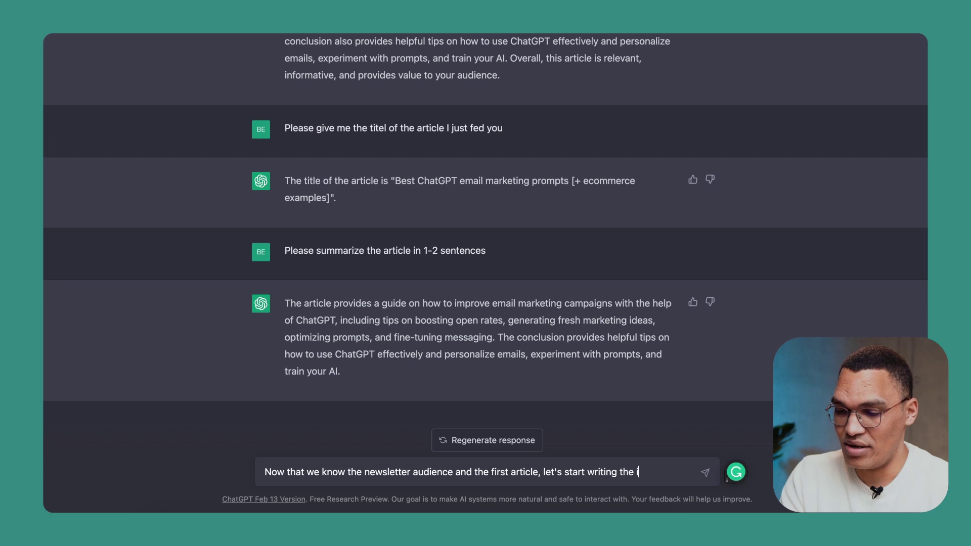
- Send "Now that we know the newsletter audience and the first article, let's start writing the introduction to the newsletter. How should we proceed?"
{"action": "key", "text": "BackSpace"}
{"action": "key", "text": "BackSpace"}
{"action": "type", "text": "tion to"}
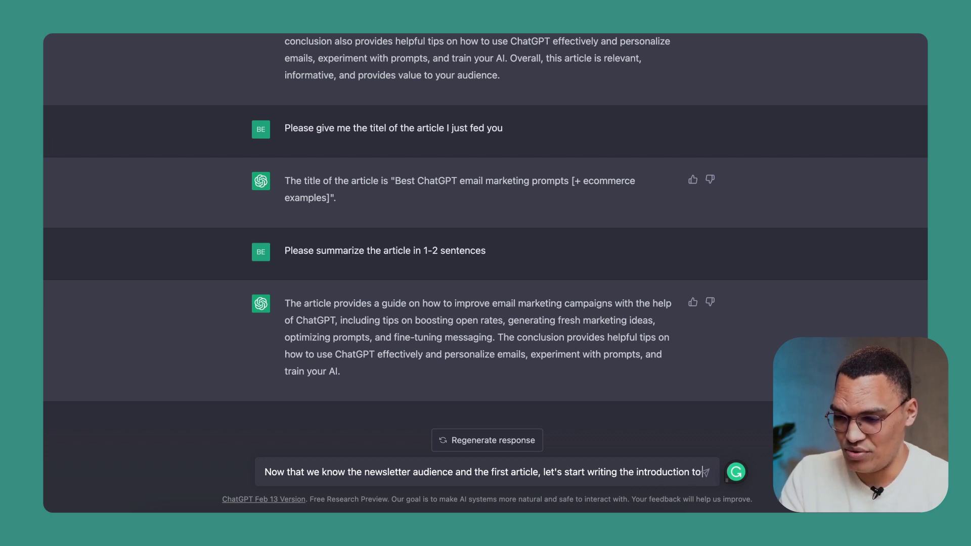
{"action": "type", "text": " the newsletter. How should we proceed?"}
{"action": "key", "text": "Return"}
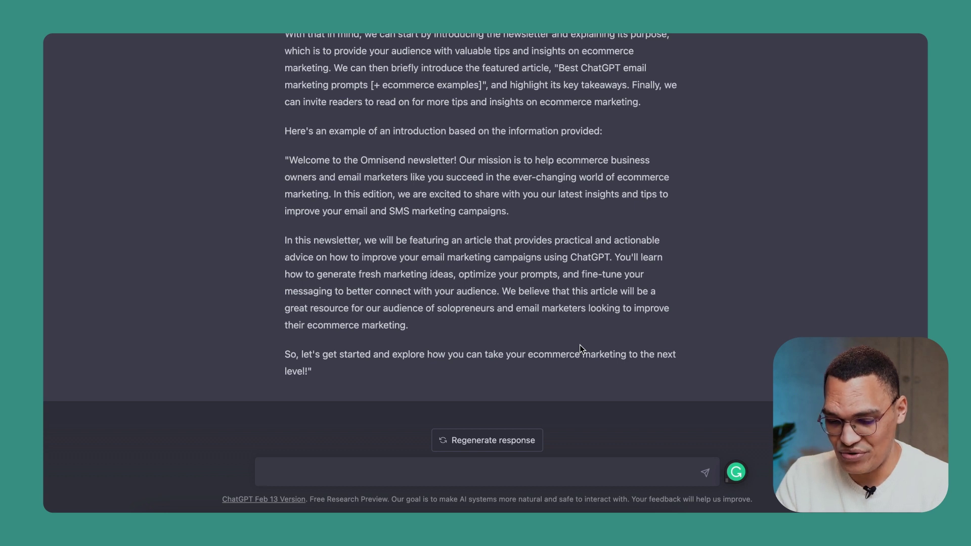
- Paste "This is the introduction for a previous newsletter we sent out:" together with that newsletter's introduction, and review the pasted text without sending it
{"action": "key", "text": "super+v"}
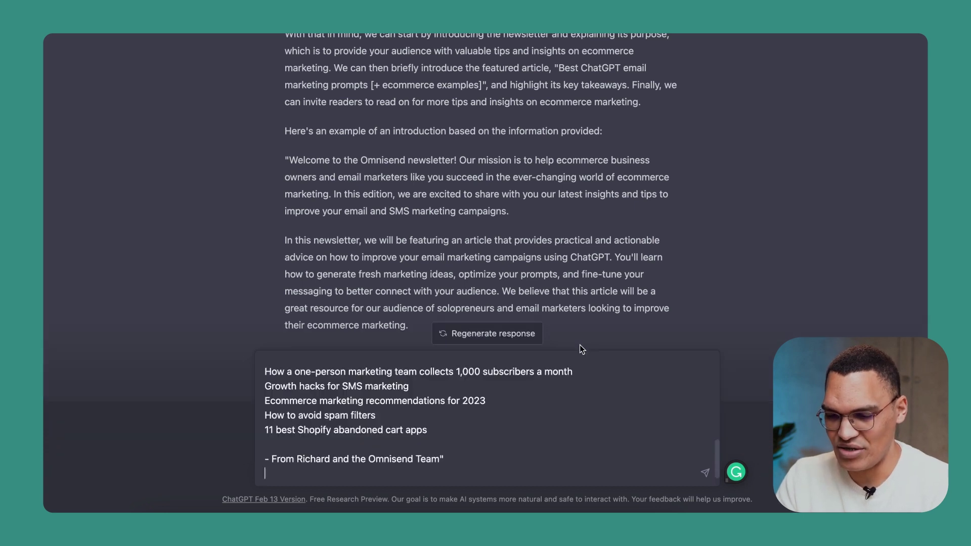
{"action": "scroll", "coordinate": [553, 419], "scroll_direction": "up", "scroll_amount": 10}
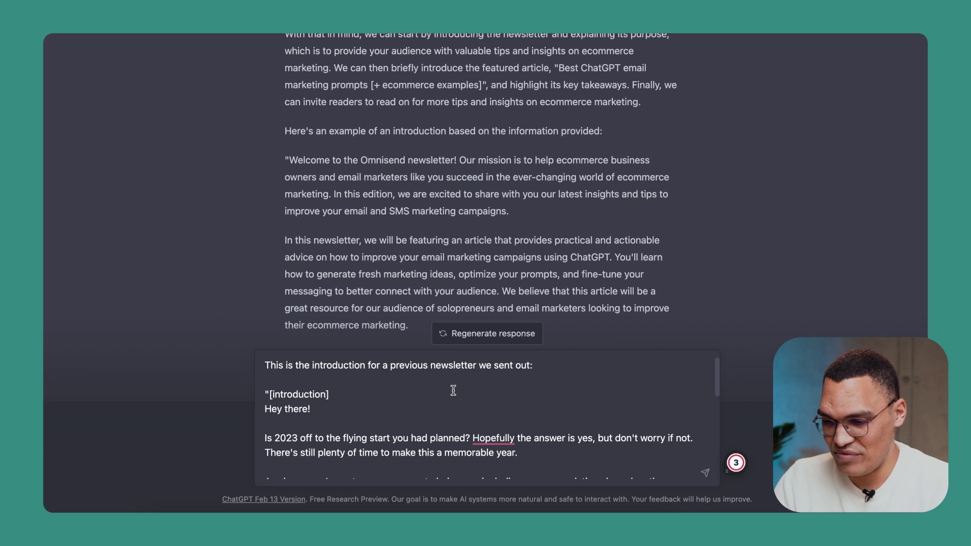
{"action": "scroll", "coordinate": [453, 391], "scroll_direction": "down", "scroll_amount": 5}
{"action": "scroll", "coordinate": [453, 391], "scroll_direction": "up", "scroll_amount": 5}
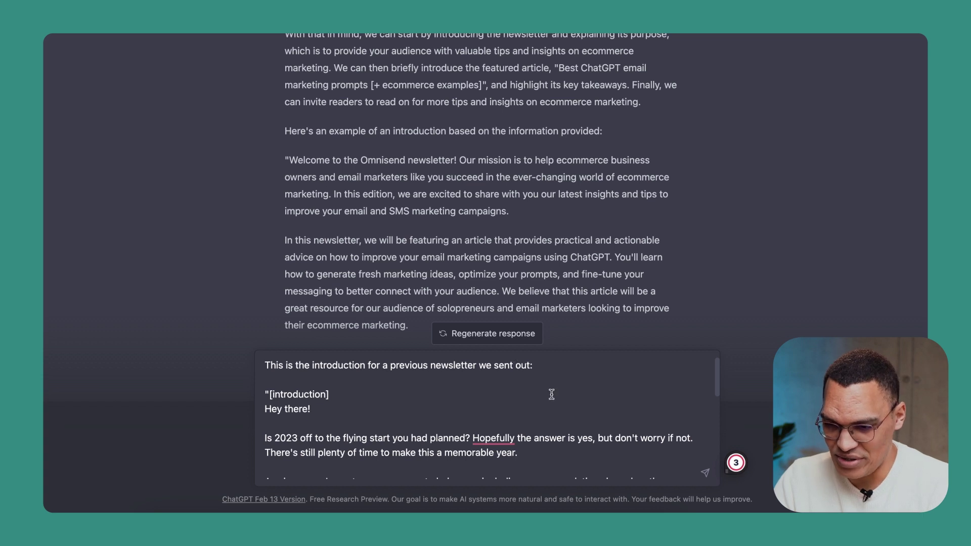
{"action": "scroll", "coordinate": [550, 392], "scroll_direction": "down", "scroll_amount": 8}
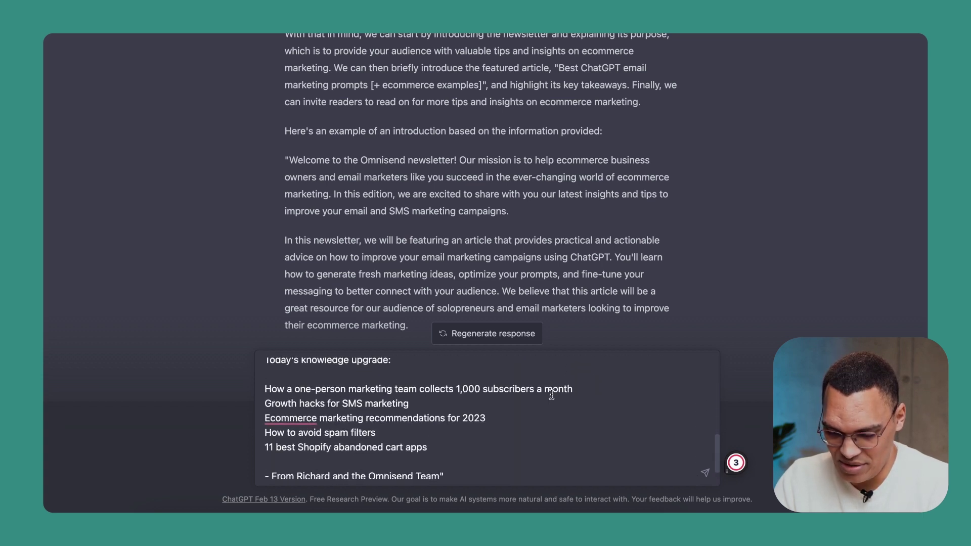
{"action": "scroll", "coordinate": [551, 394], "scroll_direction": "down", "scroll_amount": 1}
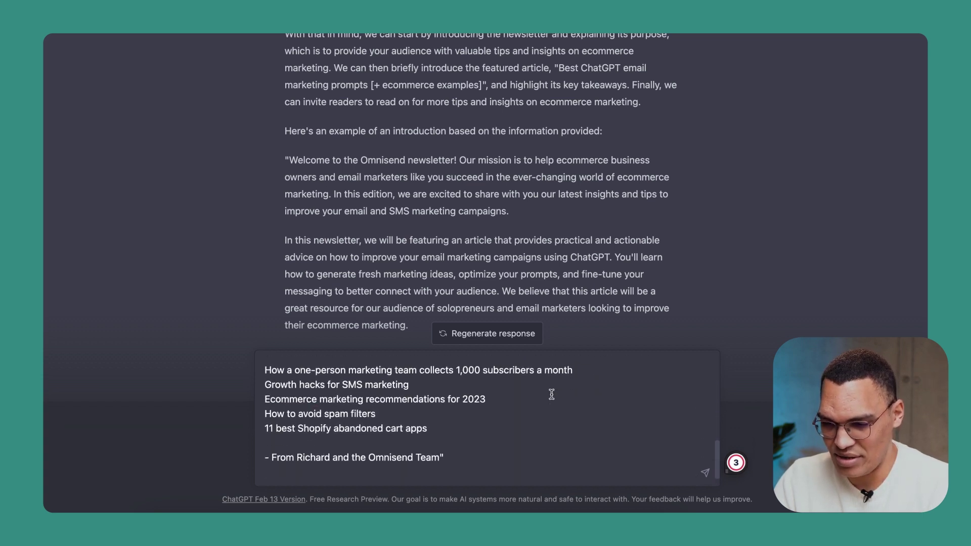
- Below the pasted introduction, add "Please write an introduction based on the style of this previous newsletter" and send the message
{"action": "left_click", "coordinate": [507, 466]}
{"action": "key", "text": "Return"}
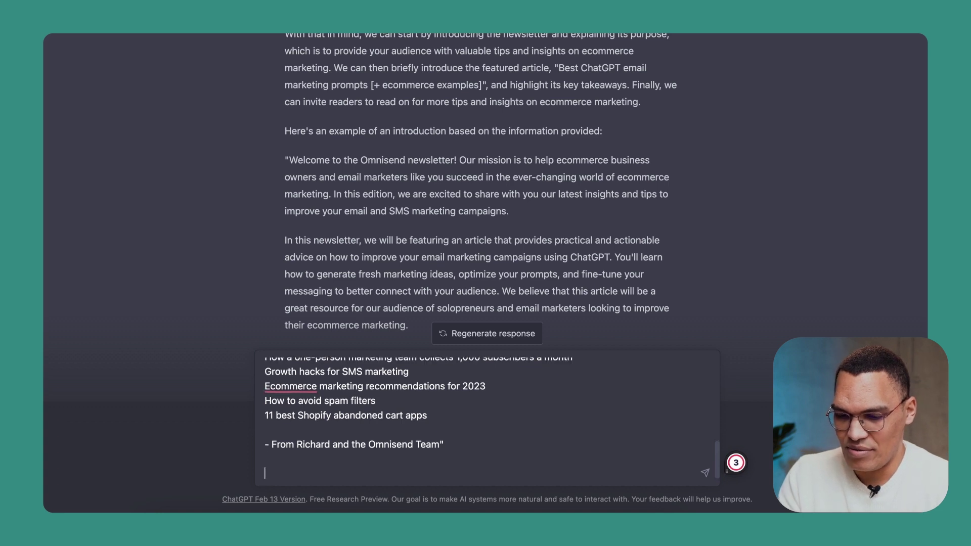
{"action": "type", "text": "Please write an intor"}
{"action": "key", "text": "BackSpace"}
{"action": "type", "text": "roduction based on the style of this pre"}
{"action": "key", "text": "BackSpace"}
{"action": "type", "text": "is previous newsletter"}
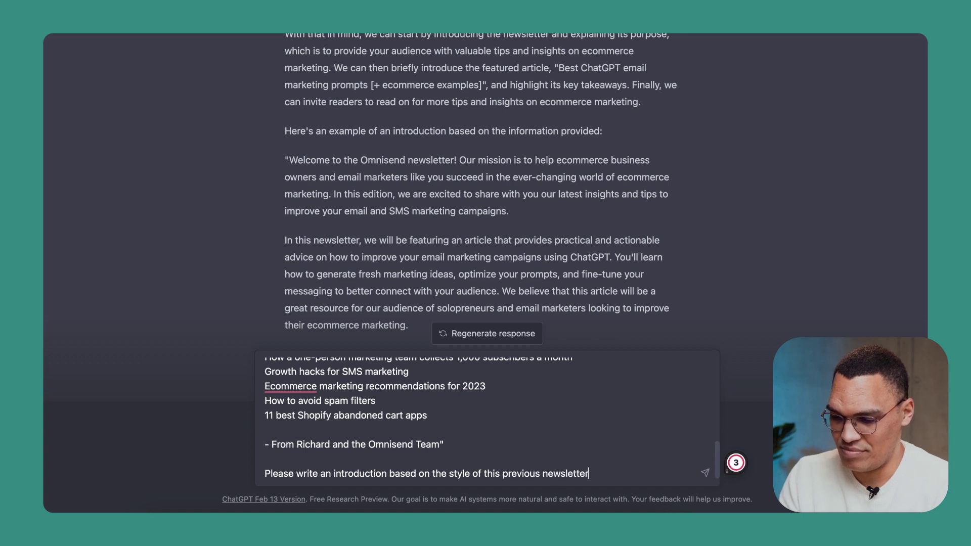
{"action": "key", "text": "Return"}
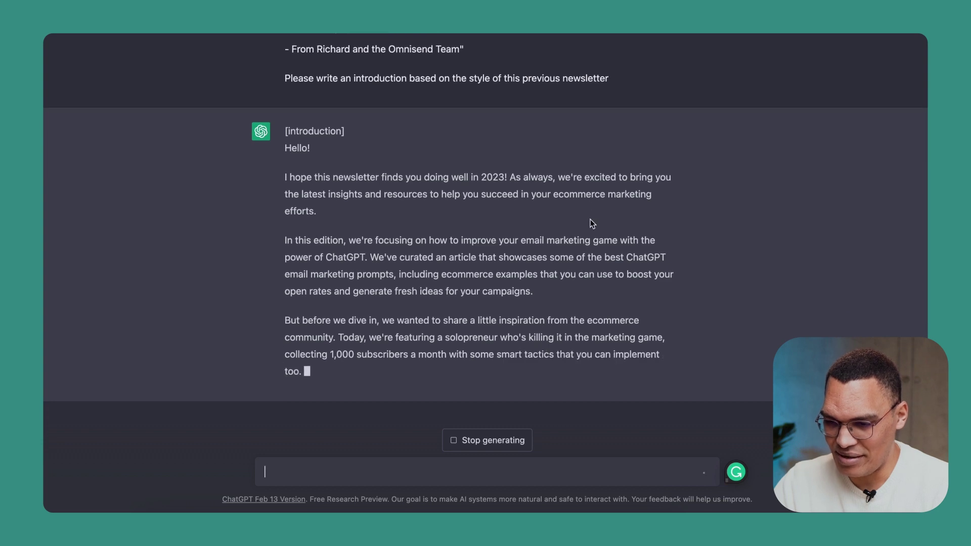
- Review the generated introduction and write the reply "OK, that's great. for now, let's add another article that we want to include"
{"action": "scroll", "coordinate": [589, 221], "scroll_direction": "up", "scroll_amount": 5}
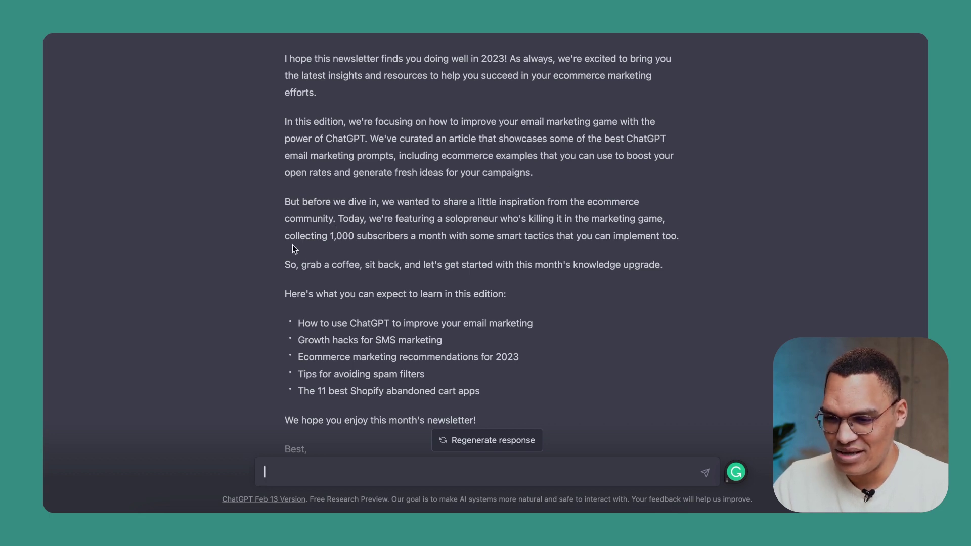
{"action": "left_click_drag", "start_coordinate": [286, 236], "coordinate": [396, 246]}
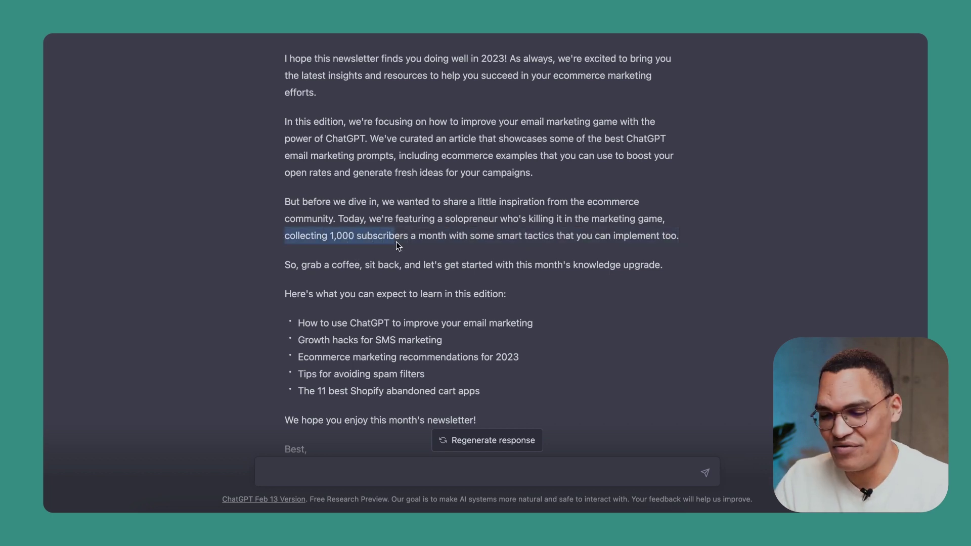
{"action": "scroll", "coordinate": [485, 251], "scroll_direction": "down", "scroll_amount": 3}
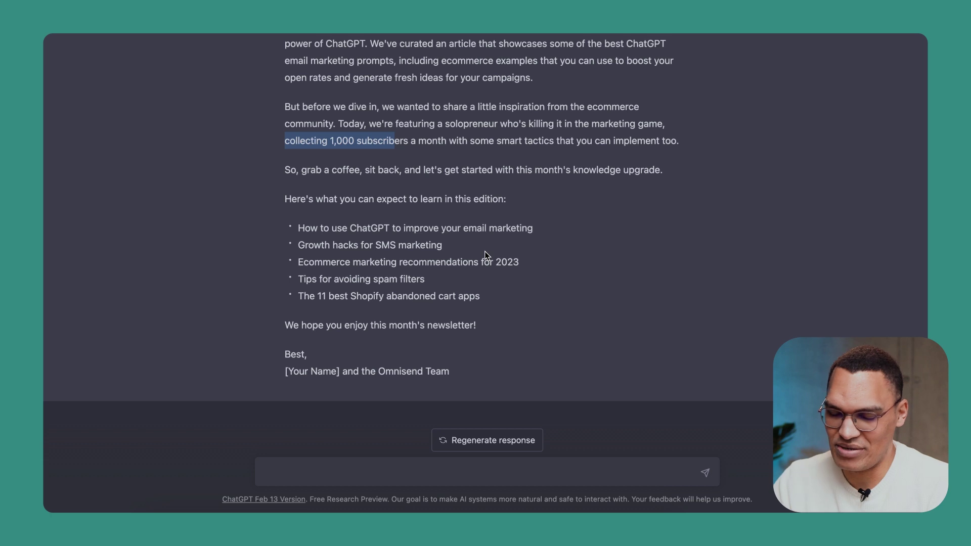
{"action": "left_click", "coordinate": [495, 477]}
{"action": "type", "text": "OK, that's great. For now"}
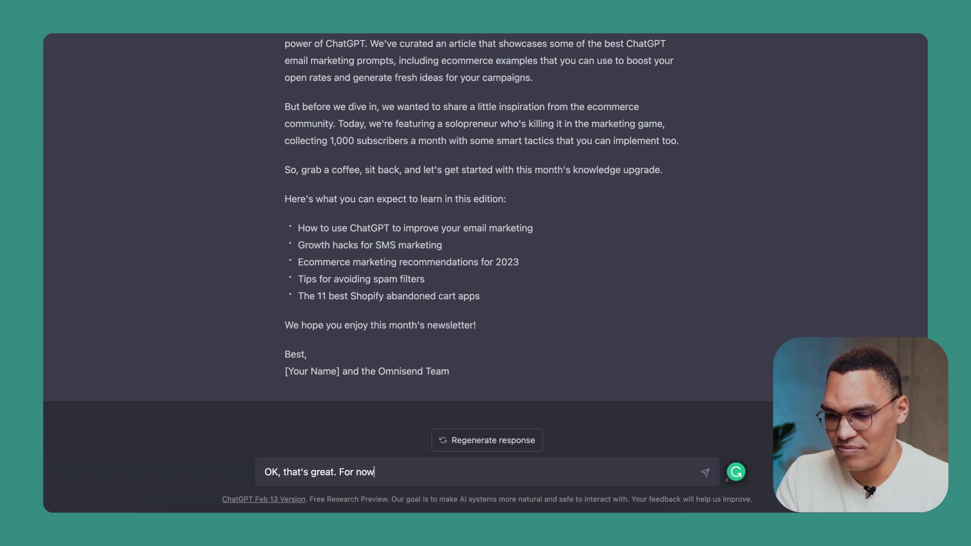
{"action": "key", "text": "BackSpace"}
{"action": "key", "text": "BackSpace"}
{"action": "key", "text": "BackSpace"}
{"action": "key", "text": "BackSpace"}
{"action": "key", "text": "BackSpace"}
{"action": "key", "text": "BackSpace"}
{"action": "key", "text": "BackSpace"}
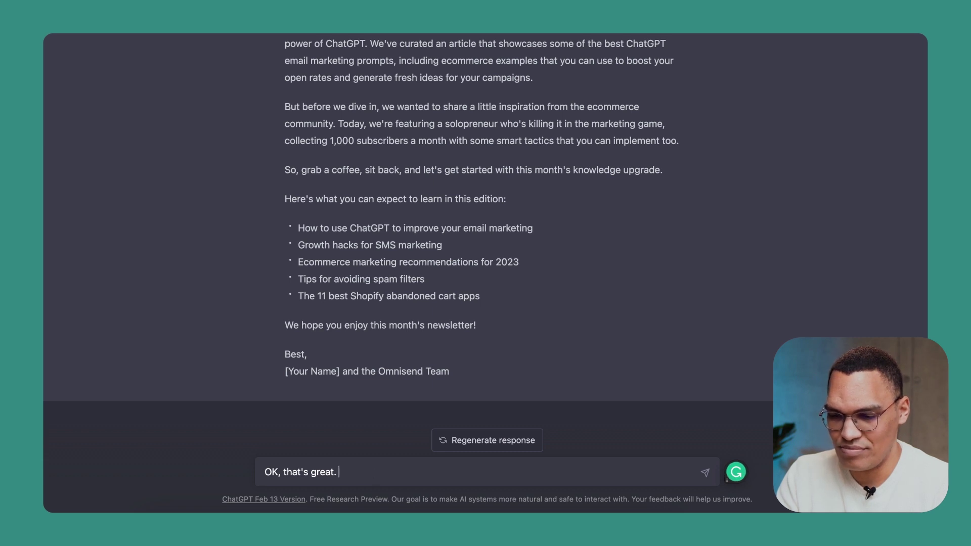
{"action": "type", "text": "for now, let's add "}
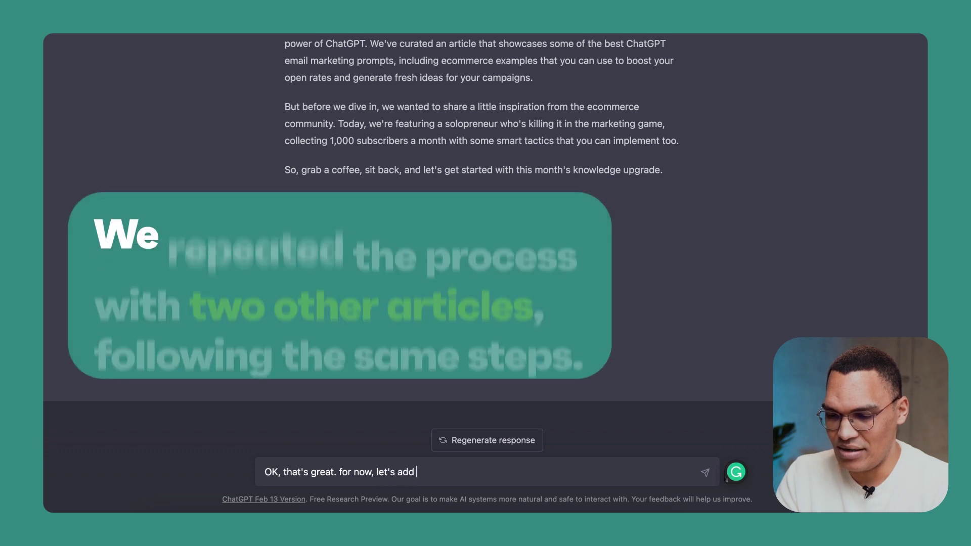
{"action": "type", "text": "another article that we want to includ"}
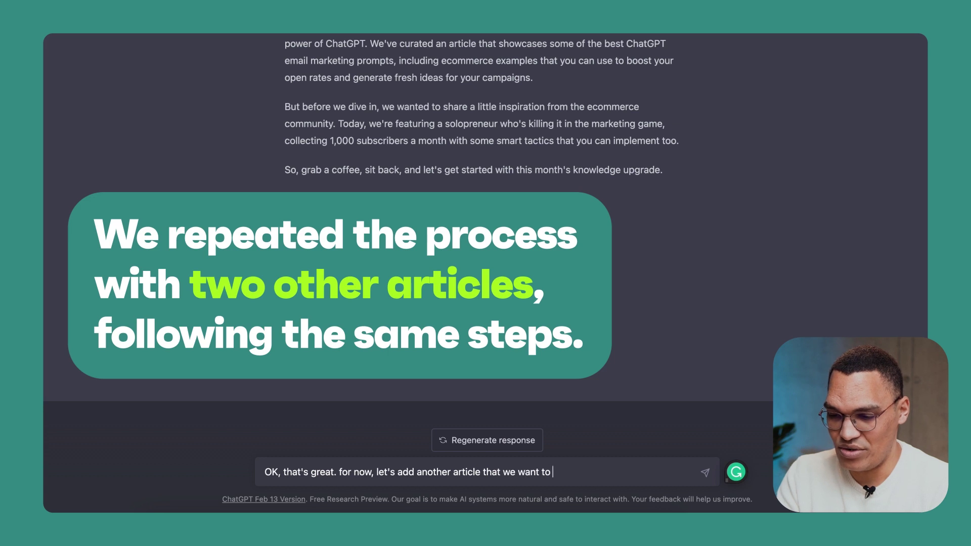
{"action": "type", "text": "e to the ma"}
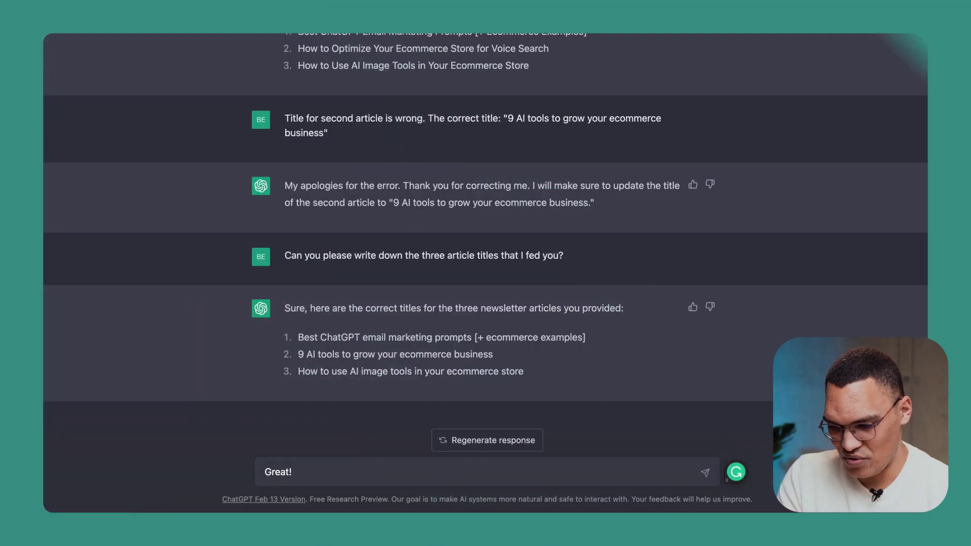
- Write the message "Great! let's add all three articles to the introduction that we already have. This is what we have so far:"
{"action": "type", "text": "let's add all three articl"}
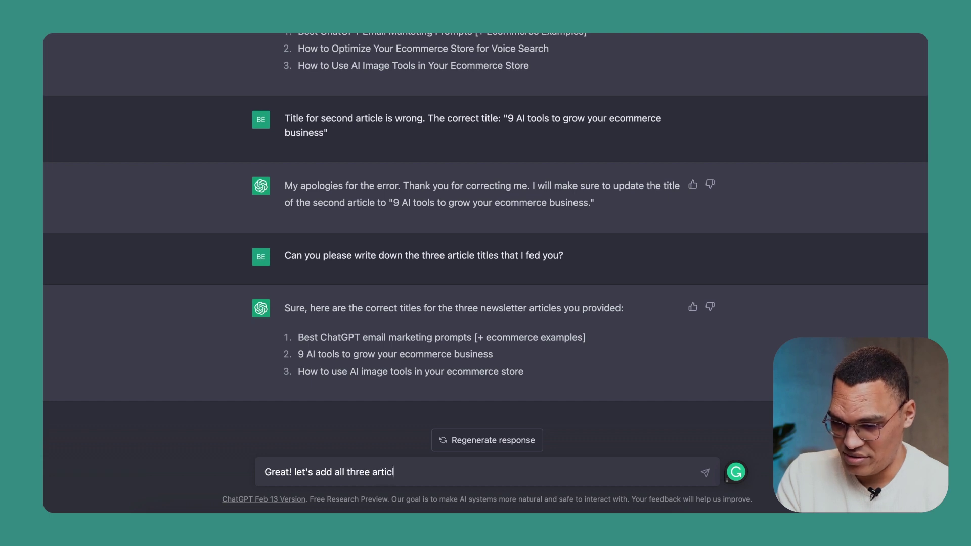
{"action": "type", "text": "e s to the introuction"}
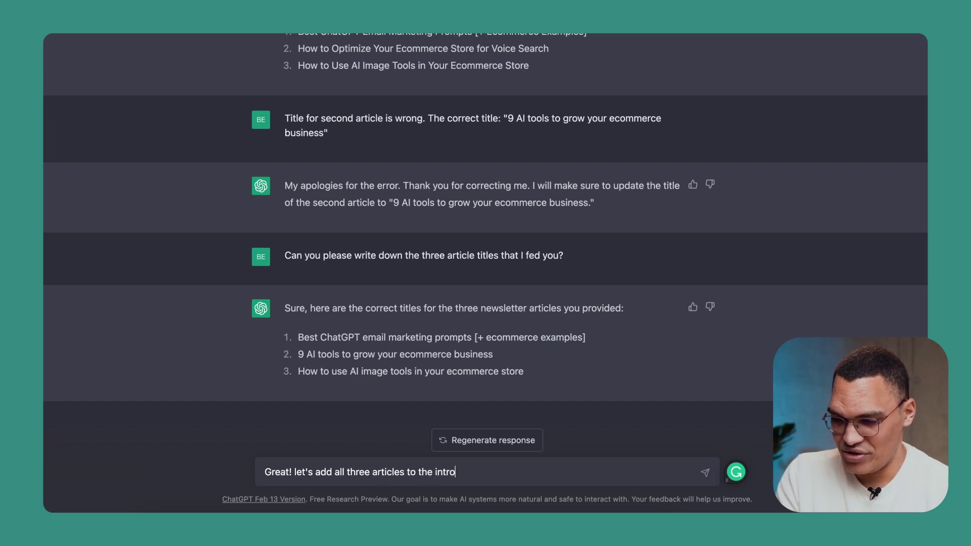
{"action": "key", "text": "BackSpace"}
{"action": "type", "text": "duction that we already"}
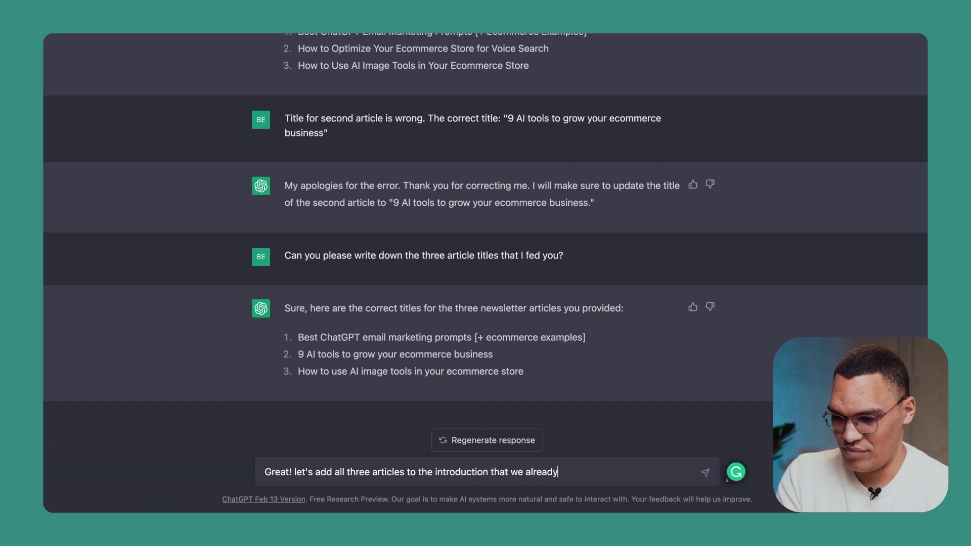
{"action": "type", "text": " have. T This is what we have so"}
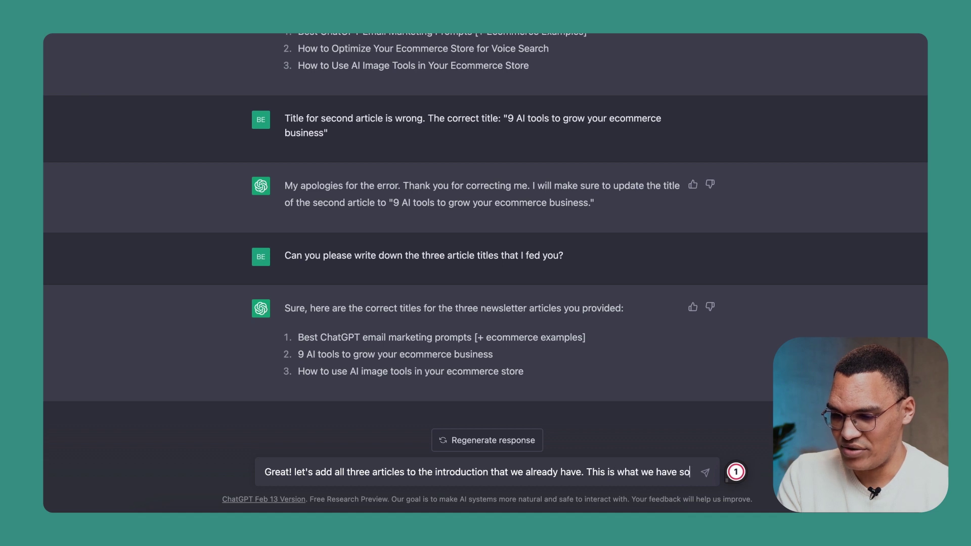
{"action": "type", "text": " far:"}
- Paste the existing two-article introduction after "so far:", put an opening quotation mark before "Hey there!" and send the message
{"action": "type", "text": "Is 2023 off to the start you planned? We hope so! As always, we've got new resources to help you grow your business. In this issue, we've got two articles for you:  Best ChatGPT email marketing prompts [+ ecommerce examples] 9 AI tools to grow your ecommerce business In the first article, we'll show you how to use ChatGPT to boost your email marketing game with real-life ecommerce examples. And in the second article, we'll introduce you to nine AI tools that can help you with almost every part of your ecommerce business. Let's get started!\""}
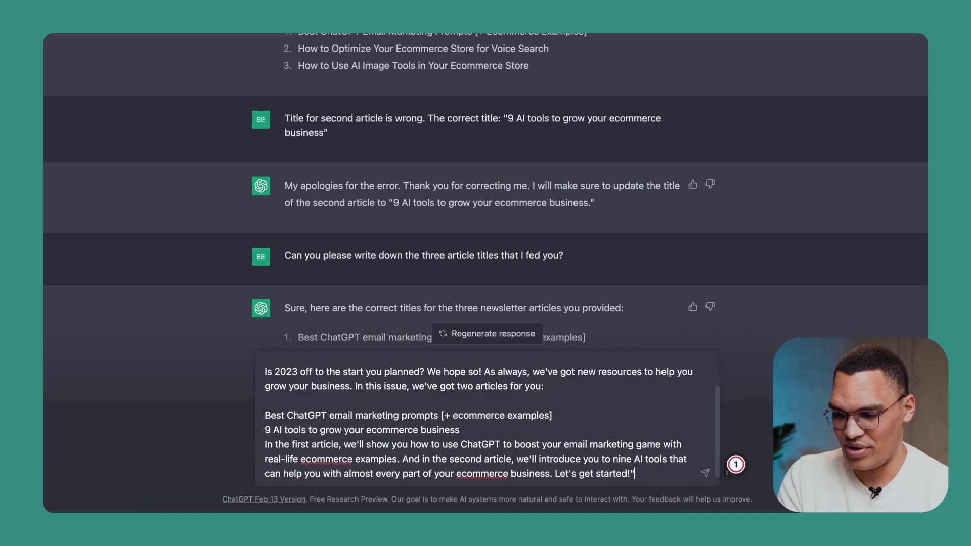
{"action": "scroll", "coordinate": [488, 403], "scroll_direction": "up", "scroll_amount": 2}
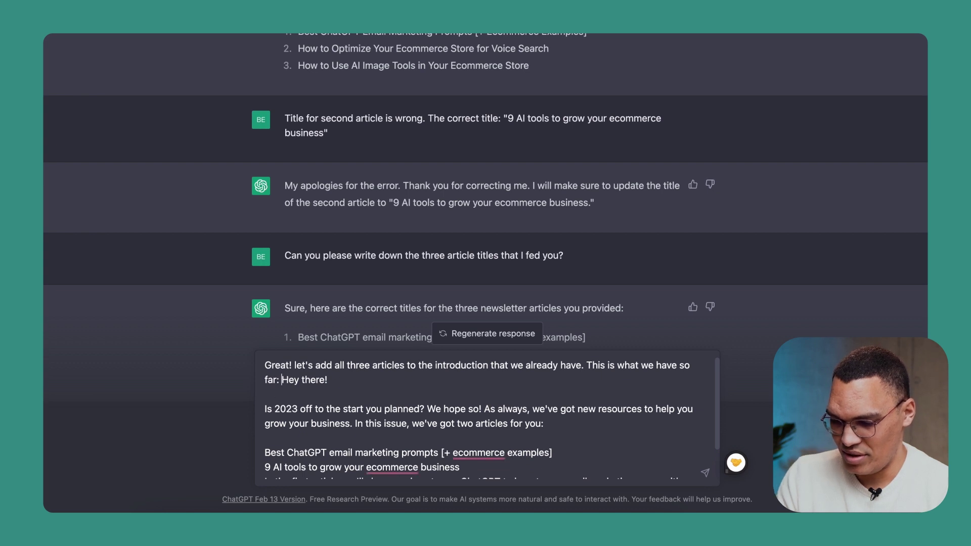
{"action": "left_click", "coordinate": [282, 380]}
{"action": "type", "text": "\""}
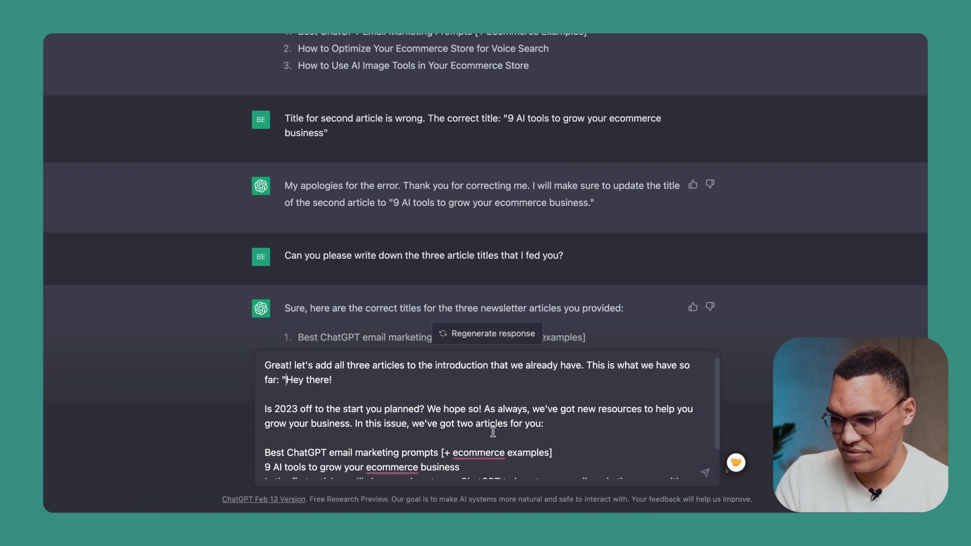
{"action": "left_click", "coordinate": [704, 472]}
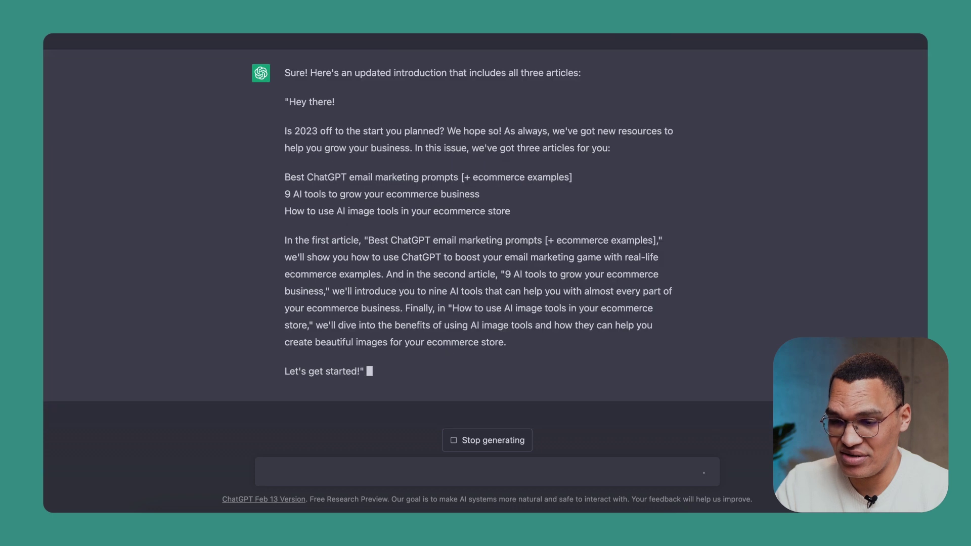
- Begin a reply with "That's great. However, please don't summarize all three articles in the introduction. Instead,"
{"action": "left_click", "coordinate": [508, 474]}
{"action": "type", "text": "That's grea"}
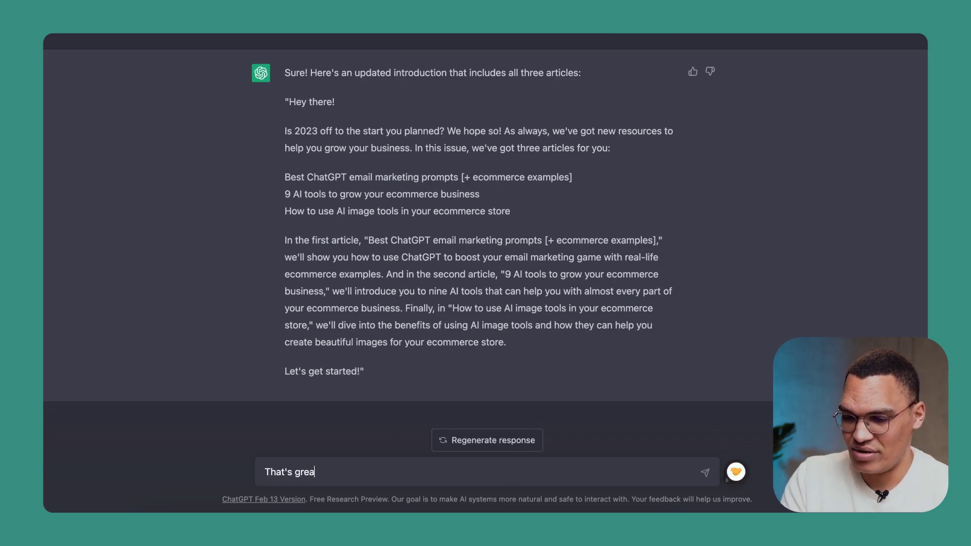
{"action": "type", "text": "t. However, please don't "}
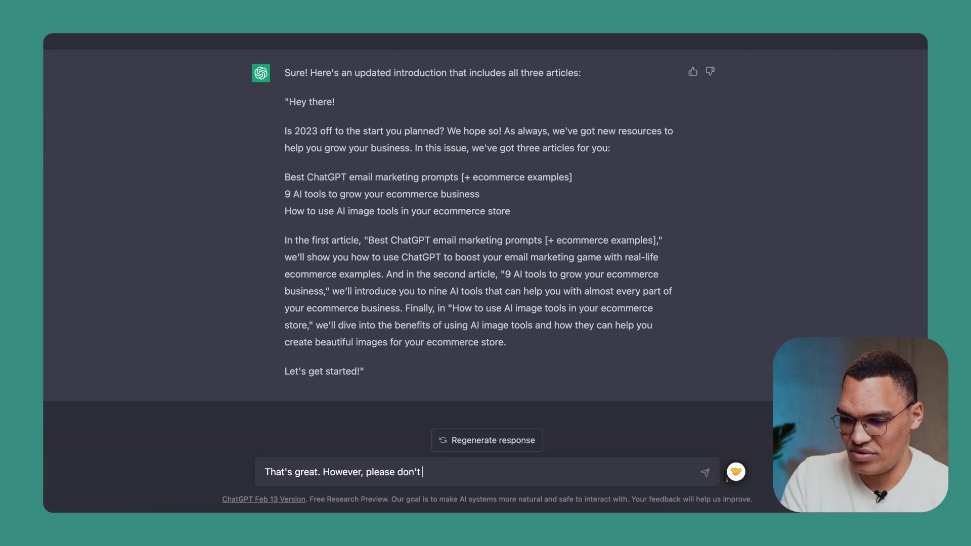
{"action": "type", "text": "summarize all three"}
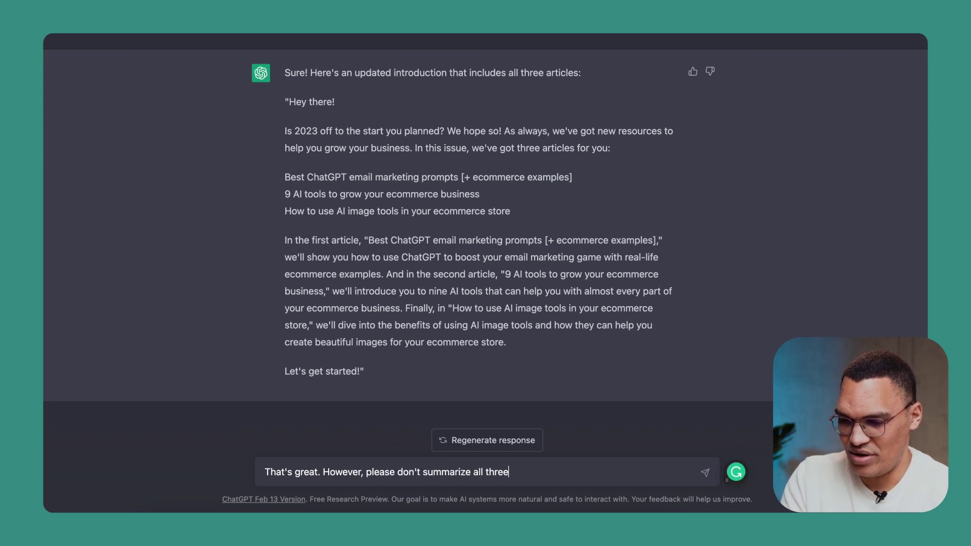
{"action": "type", "text": " articles in the int"}
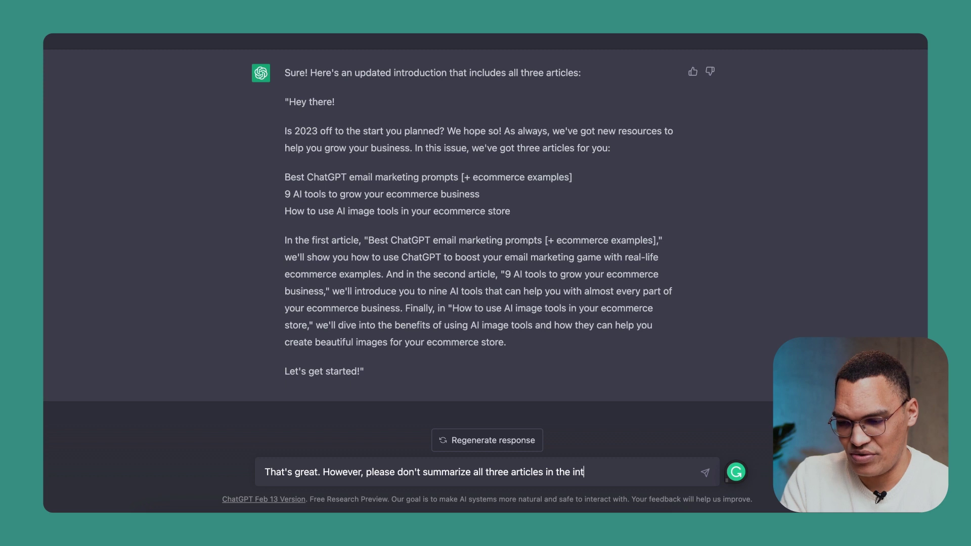
{"action": "type", "text": "roduction. Instead,"}
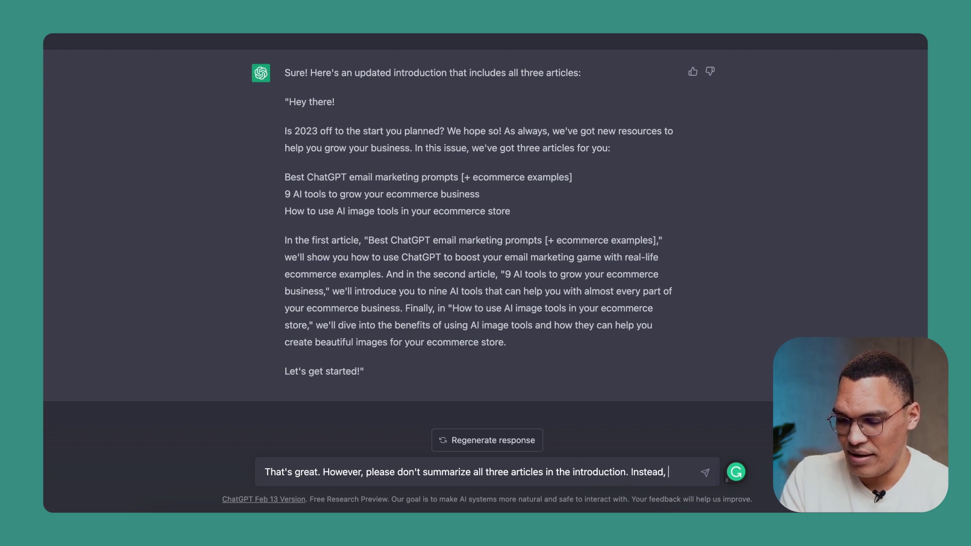
- Continue the reply with "create a catchy, general but engaging introduction in the first two paragraphs,"
{"action": "type", "text": " create a catch"}
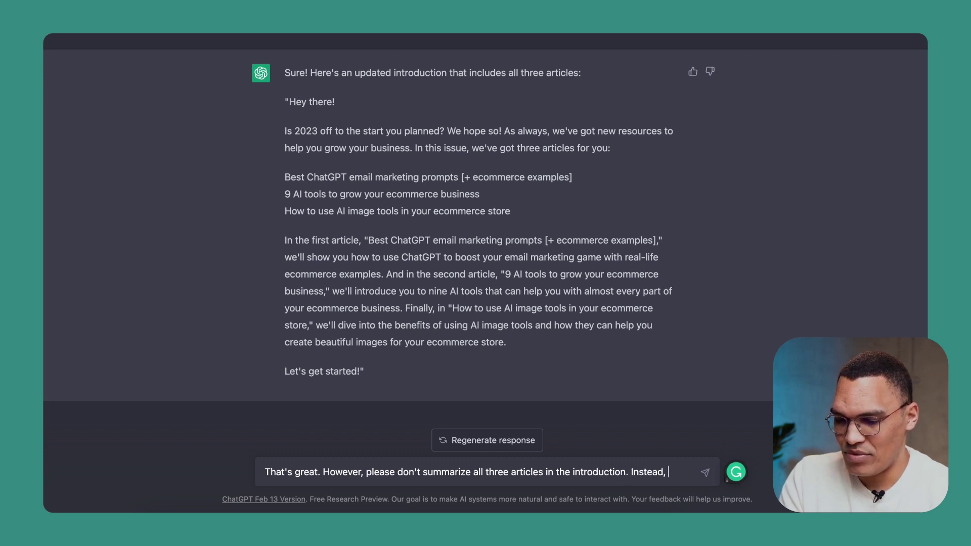
{"action": "type", "text": "y, "}
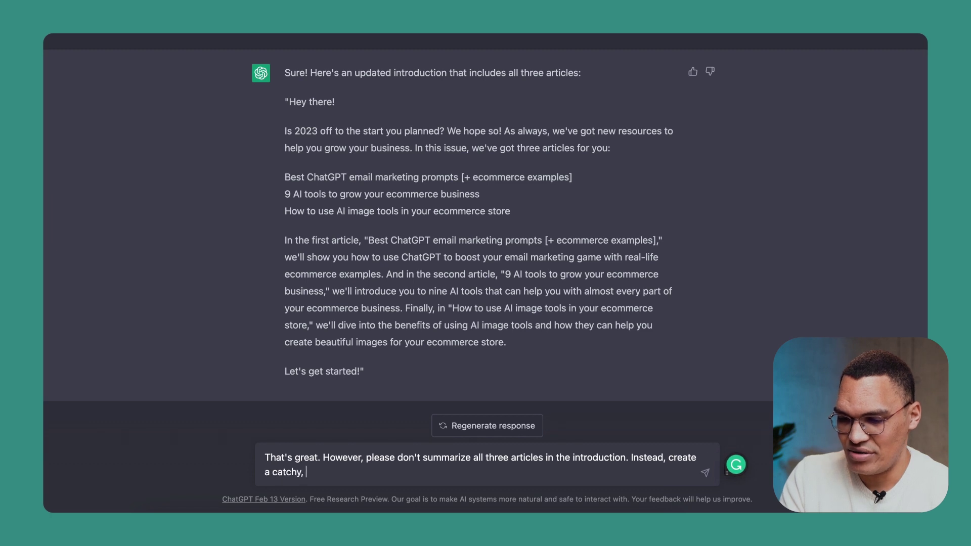
{"action": "type", "text": "general but"}
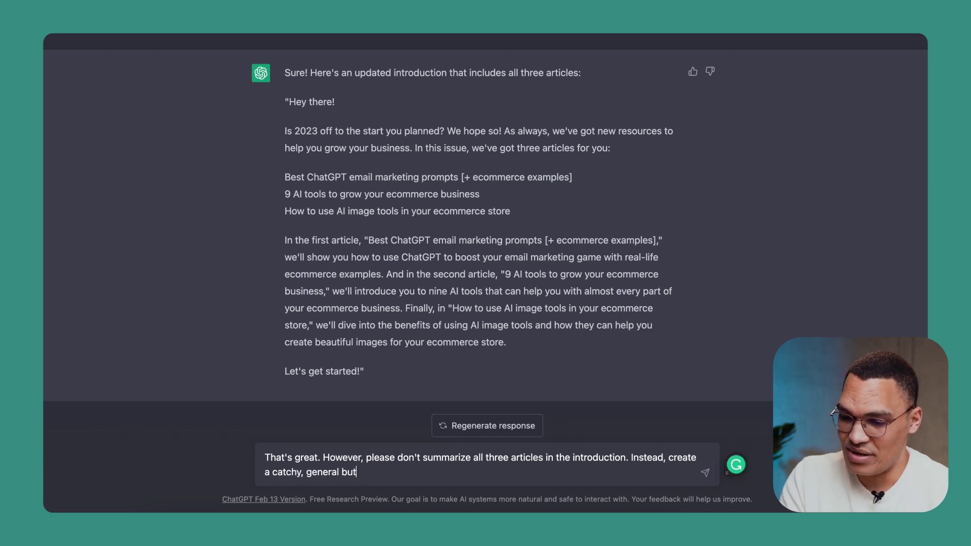
{"action": "type", "text": " engaging intro"}
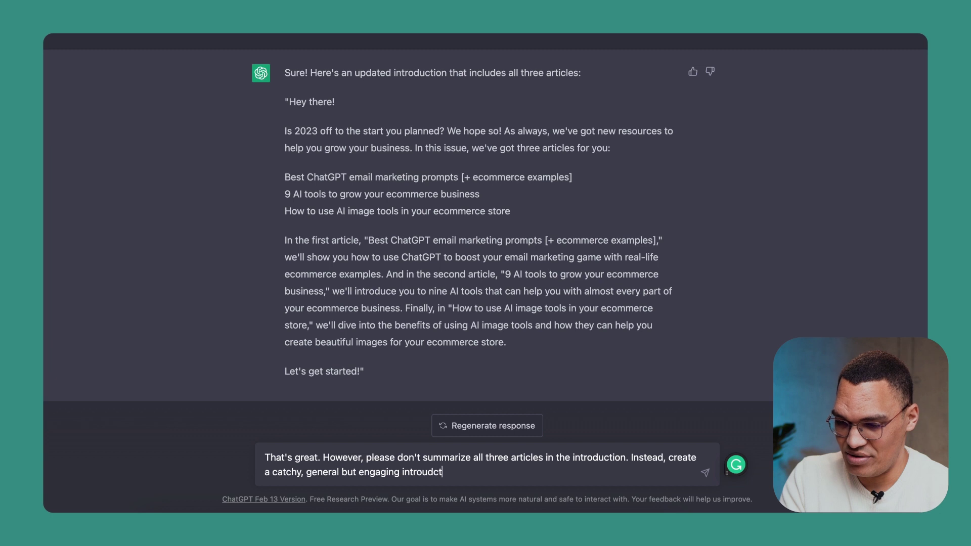
{"action": "type", "text": "duction int eh"}
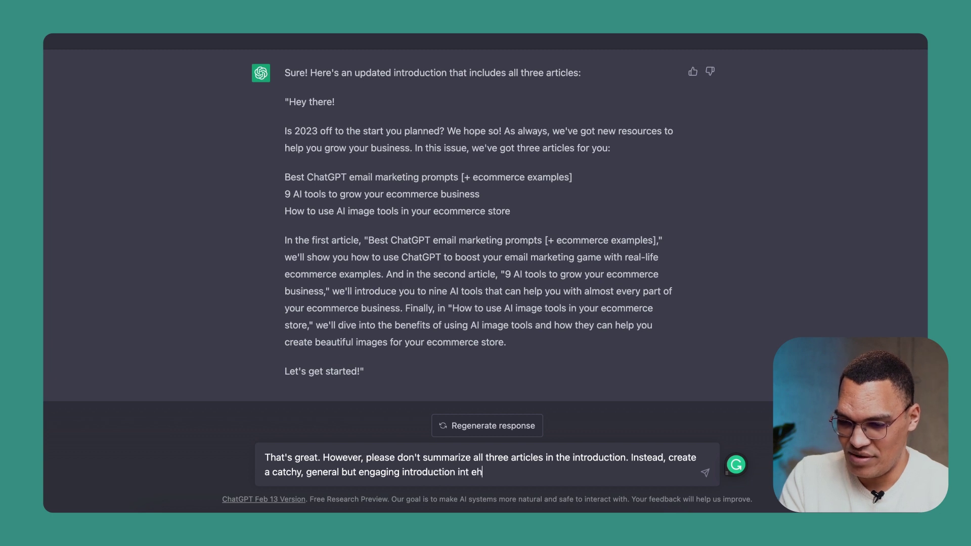
{"action": "type", "text": "two paragraphs, and a"}
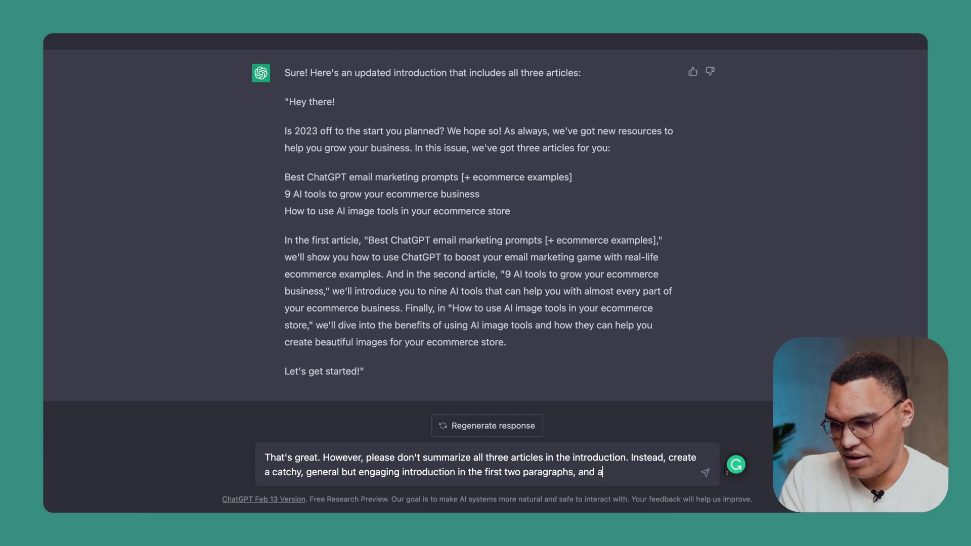
- Finish the reply with "and add the titles in bullet point form as a table of contents at the end of the introduction." and send it
{"action": "type", "text": "dd the titles in bul"}
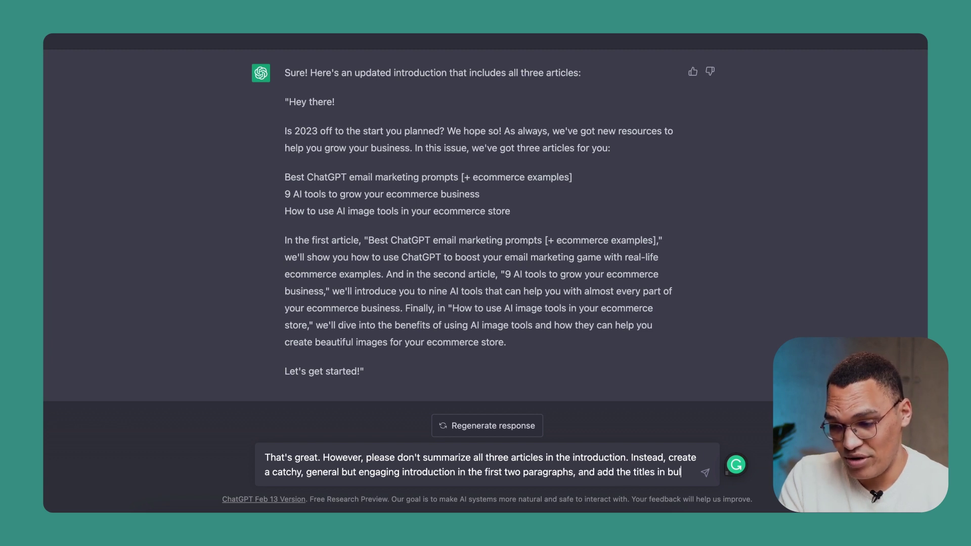
{"action": "type", "text": "let point for"}
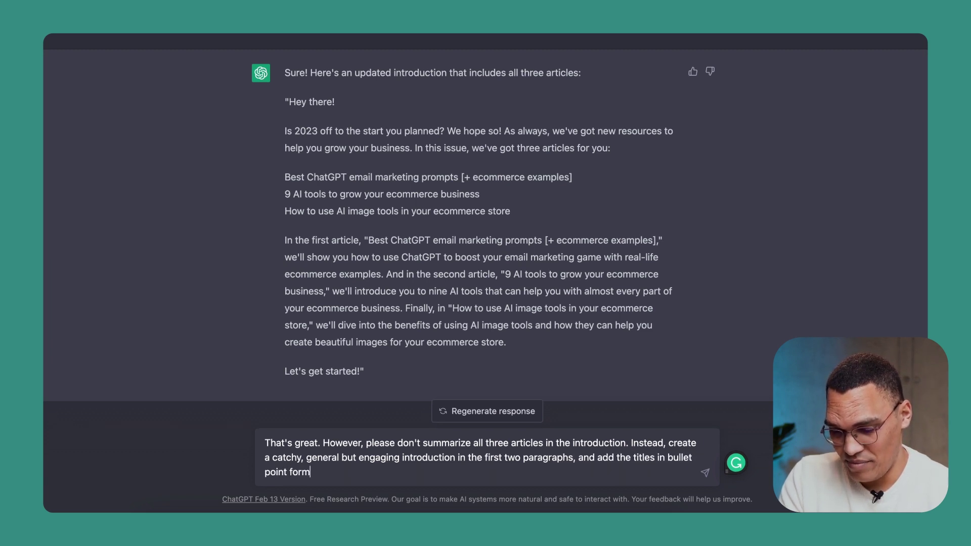
{"action": "type", "text": "m as a table of cont"}
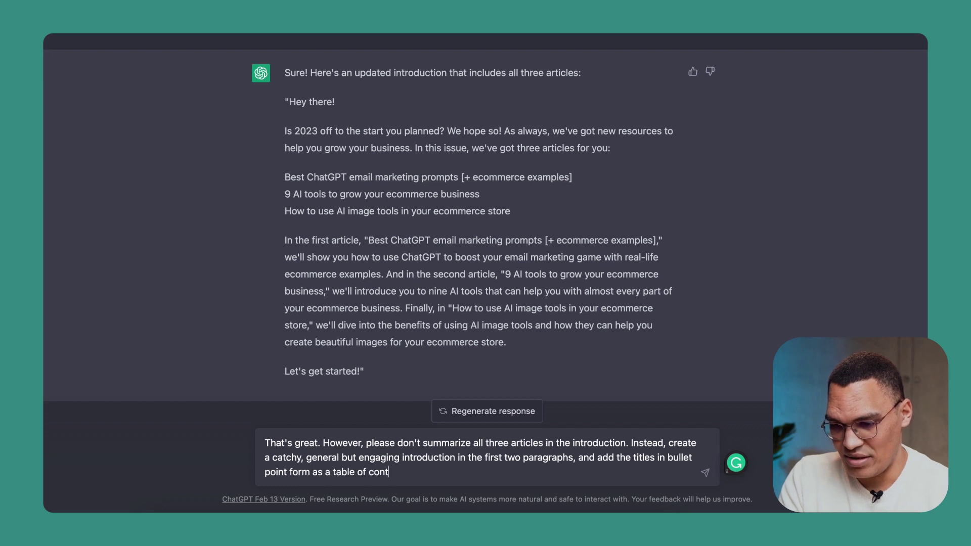
{"action": "type", "text": "ents at the end "}
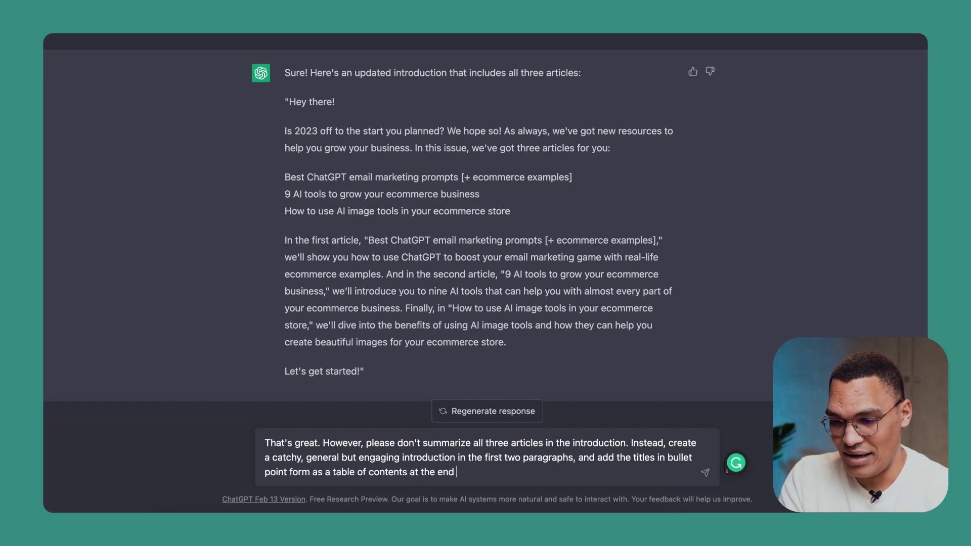
{"action": "type", "text": "of the introduction."}
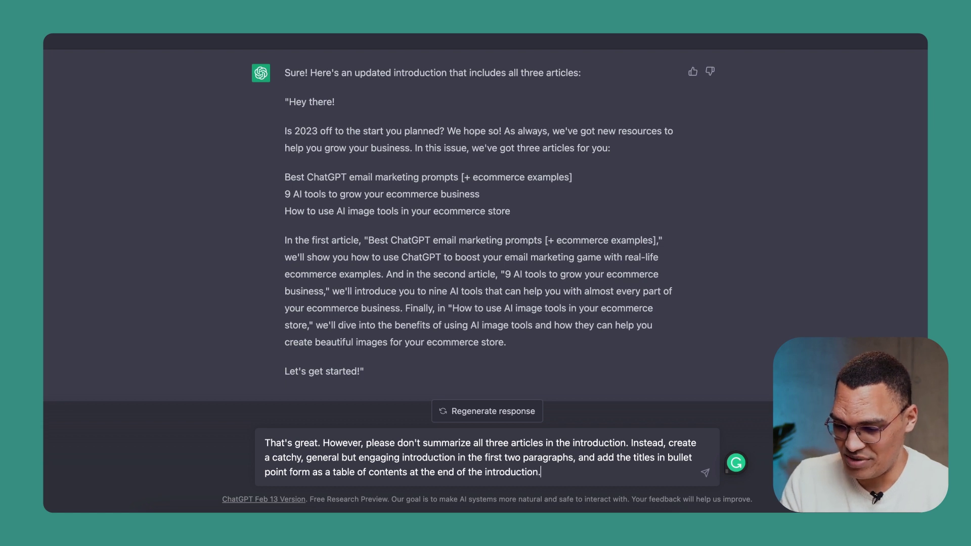
{"action": "key", "text": "Return"}
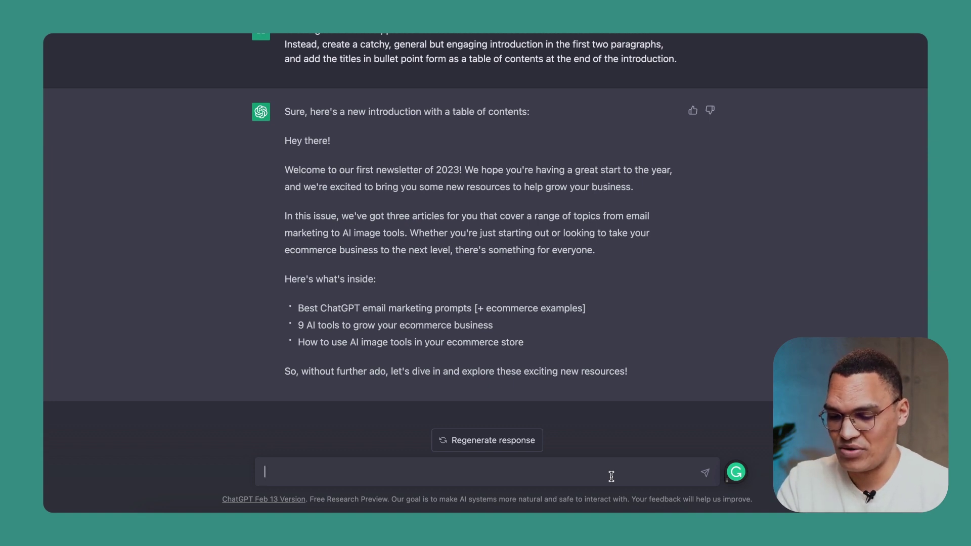
- Send the newsletter body layout: introduction, engaging summaries with blog-linked CTAs for articles 1, 2 and 3, quick conclusion and goodbye, ending "How should we proceed?"
{"action": "type", "text": "This is perfect. Let's work on the body of the newsletter. I want the newsletter to have the following layout:  1. Introduction [we've just written this] 2. Engaging summary of article 1, plus a CTA that links to the article on our blog 3. Engaging summary of article 2, plus a CTA that links to the article on our blog 4. Engaging summary of article 3, plus a CTA that links to the article on our blog 5. Quick conclusion and goodbye  How should we proceed?"}
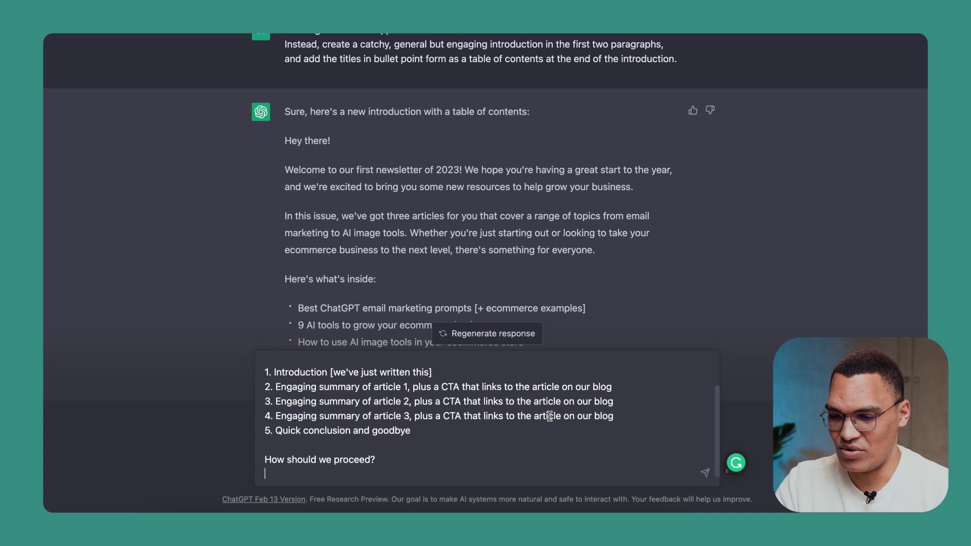
{"action": "scroll", "coordinate": [550, 415], "scroll_direction": "up", "scroll_amount": 2}
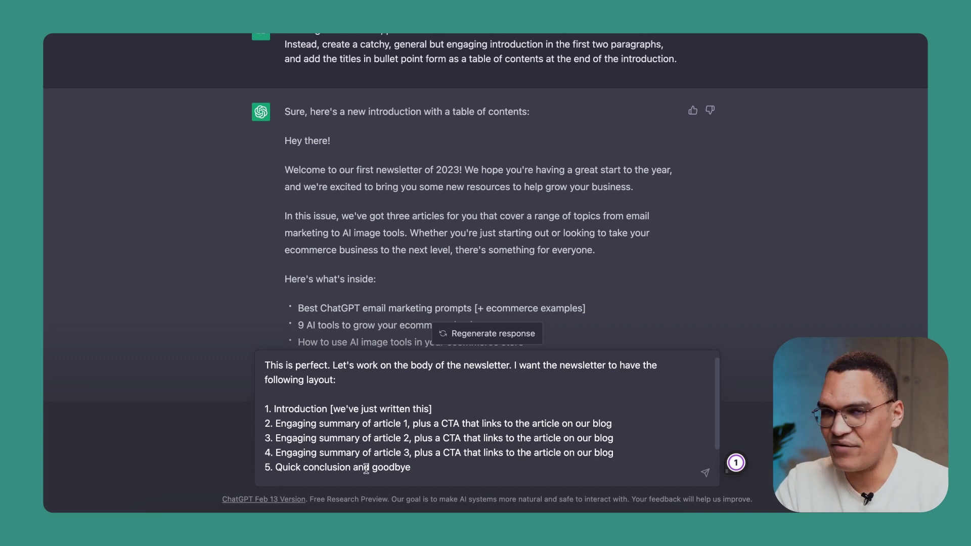
{"action": "scroll", "coordinate": [431, 448], "scroll_direction": "down", "scroll_amount": 2}
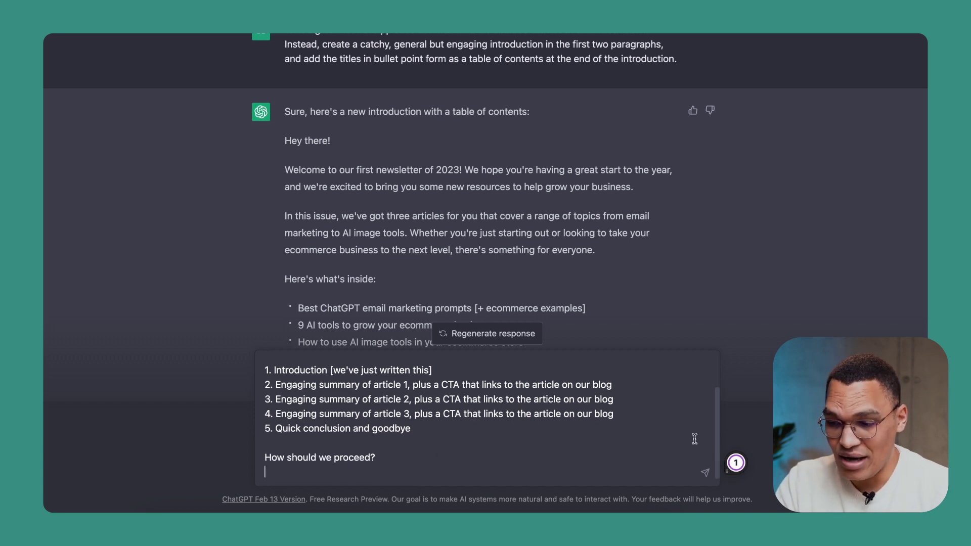
{"action": "left_click", "coordinate": [704, 473]}
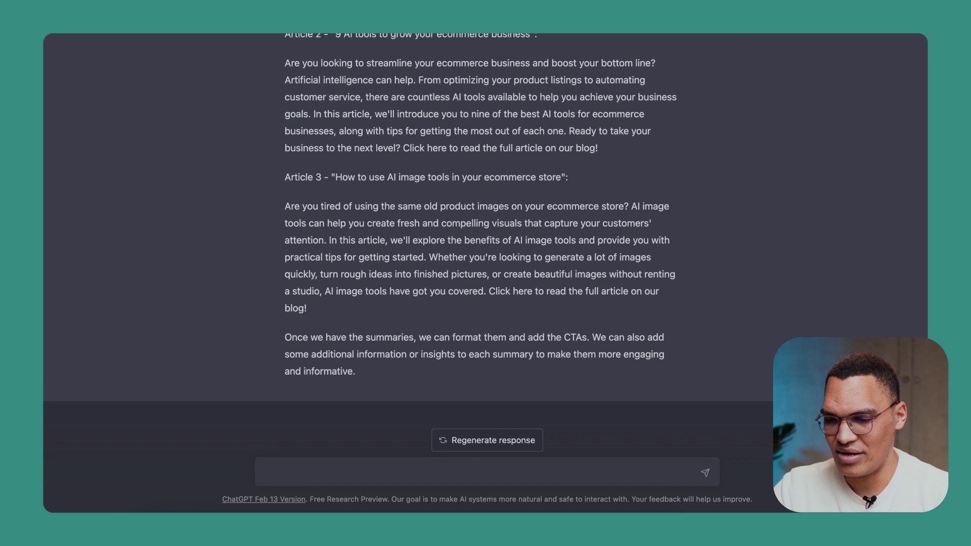
- Look over the drafted article summaries and select the latest newsletter introduction through "explore these exciting new resources!"
{"action": "scroll", "coordinate": [481, 235], "scroll_direction": "up", "scroll_amount": 2}
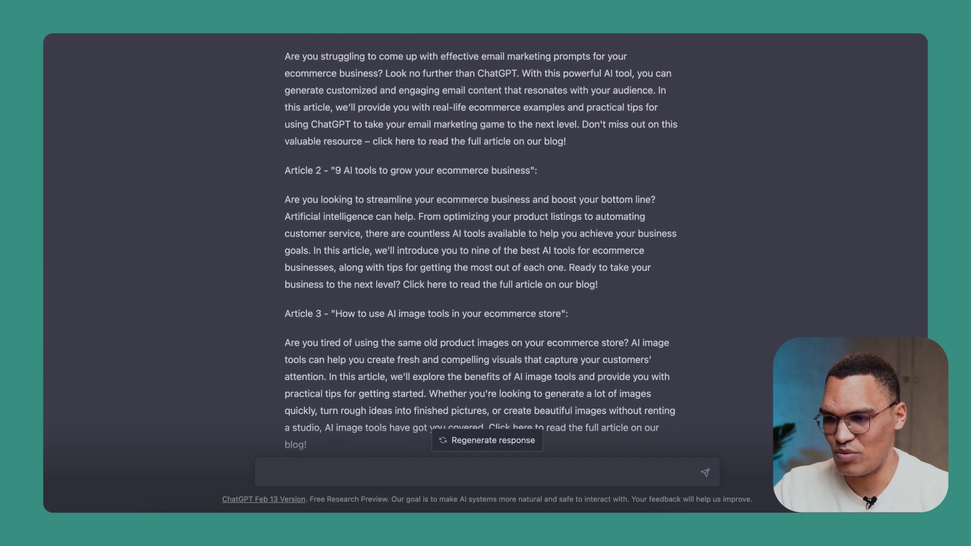
{"action": "scroll", "coordinate": [482, 235], "scroll_direction": "down", "scroll_amount": 2}
{"action": "scroll", "coordinate": [482, 235], "scroll_direction": "up", "scroll_amount": 10}
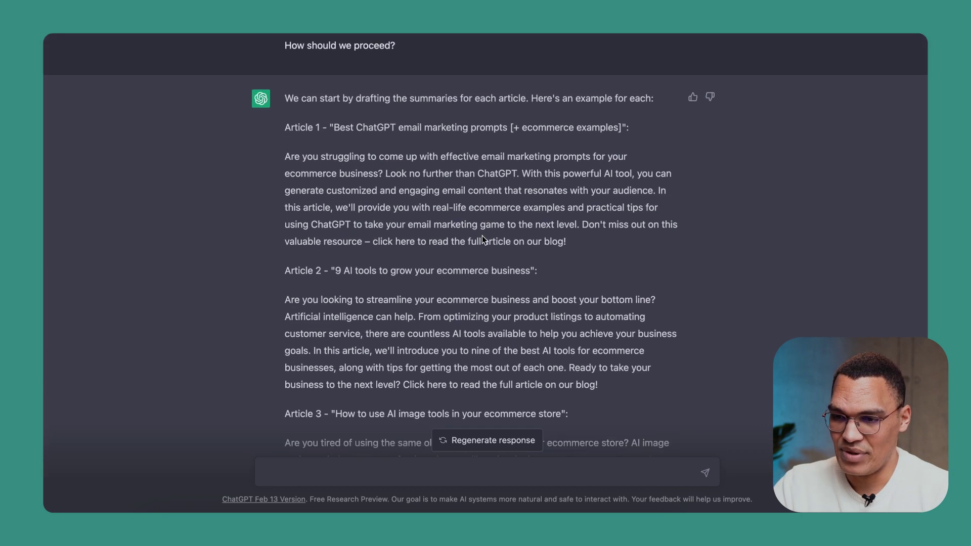
{"action": "scroll", "coordinate": [477, 176], "scroll_direction": "up", "scroll_amount": 3}
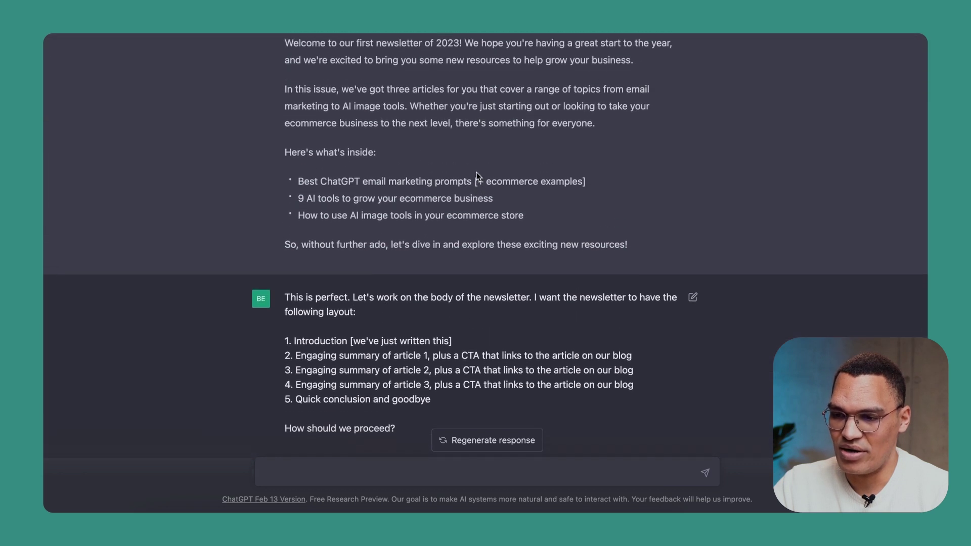
{"action": "left_click_drag", "start_coordinate": [284, 46], "coordinate": [658, 263]}
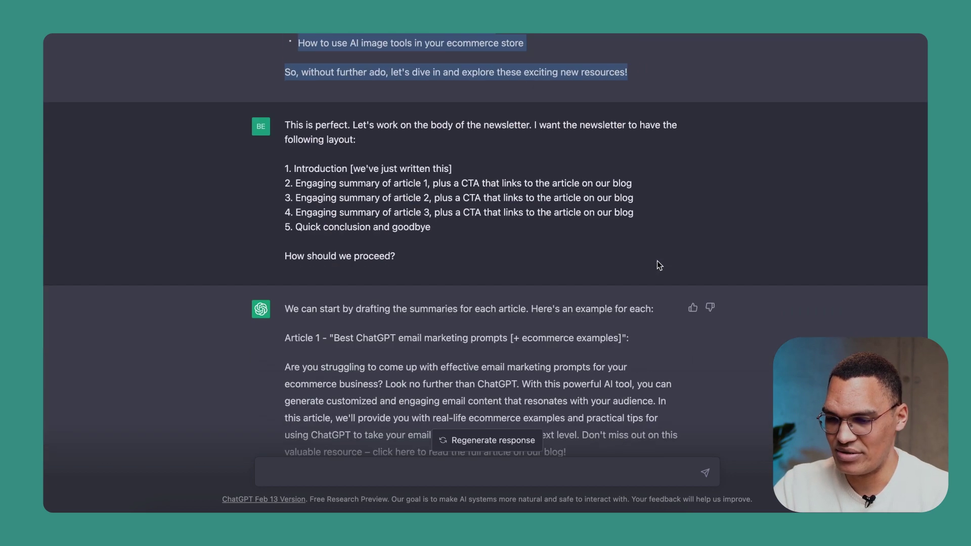
- Start a reply with "Great! Let's write the body of the article. Here's the introduction that we have so far, so we don't need to rewrite that"
{"action": "scroll", "coordinate": [657, 260], "scroll_direction": "down", "scroll_amount": 10}
{"action": "left_click", "coordinate": [513, 472]}
{"action": "type", "text": "Let'"}
{"action": "key", "text": "BackSpace"}
{"action": "key", "text": "BackSpace"}
{"action": "type", "text": "Great! Let's write the body of the article. Here's the i"}
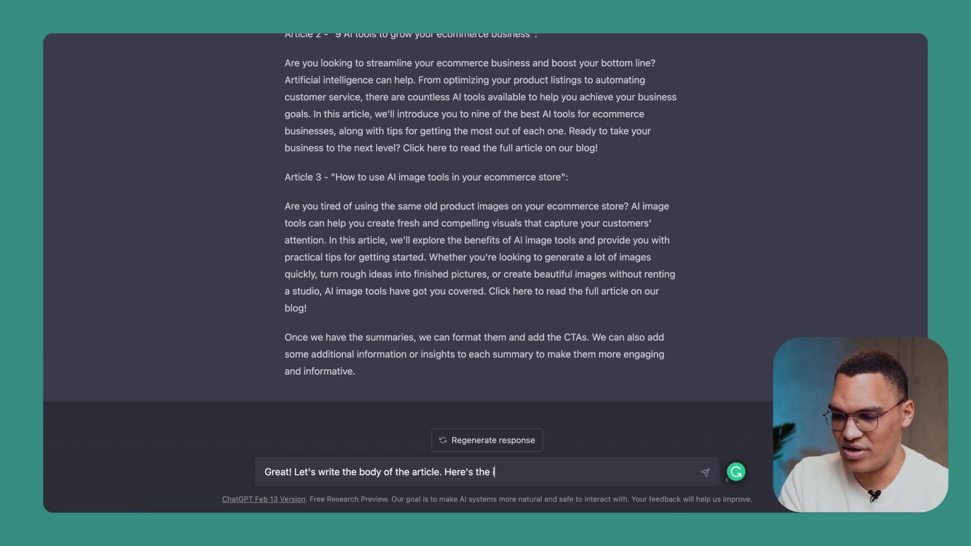
{"action": "type", "text": "ntroduction that we "}
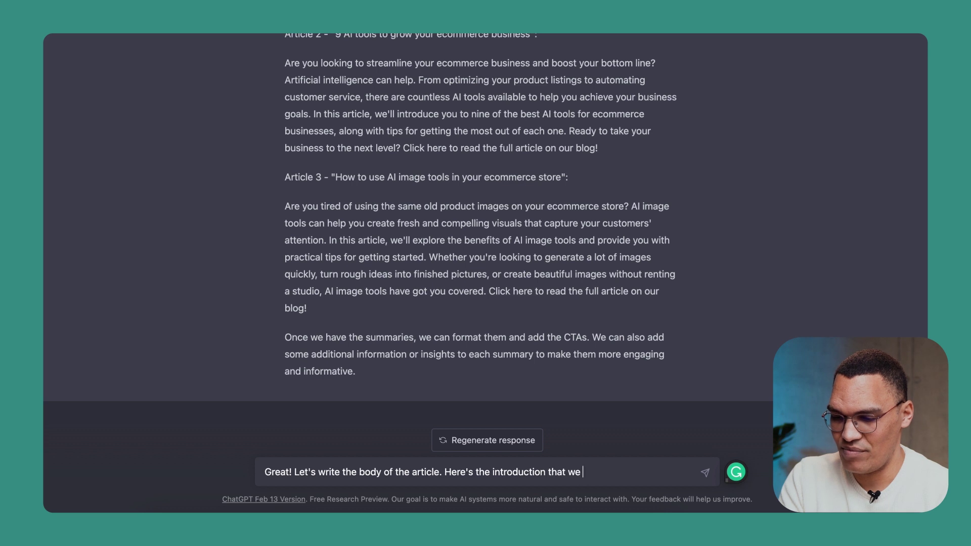
{"action": "type", "text": "have so far, so we"}
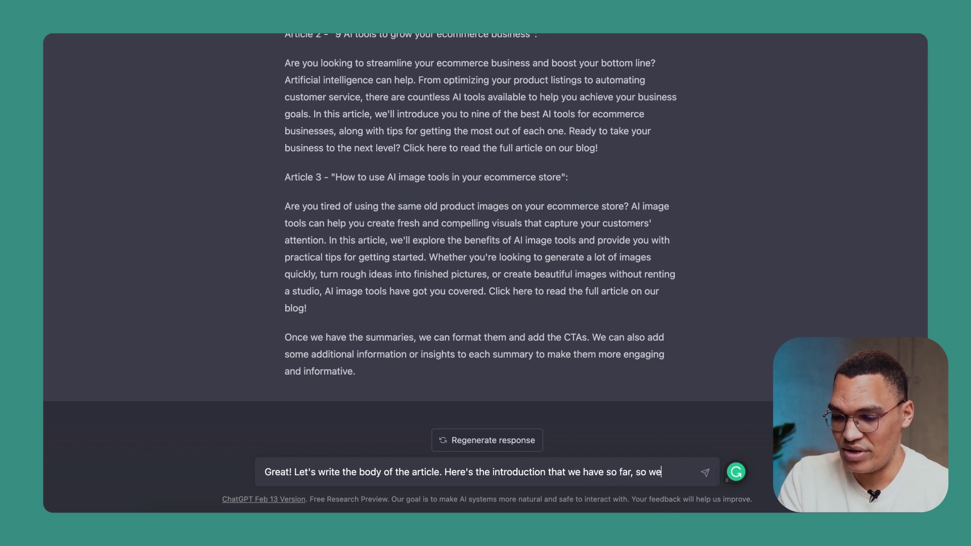
{"action": "type", "text": " don't need to rep"}
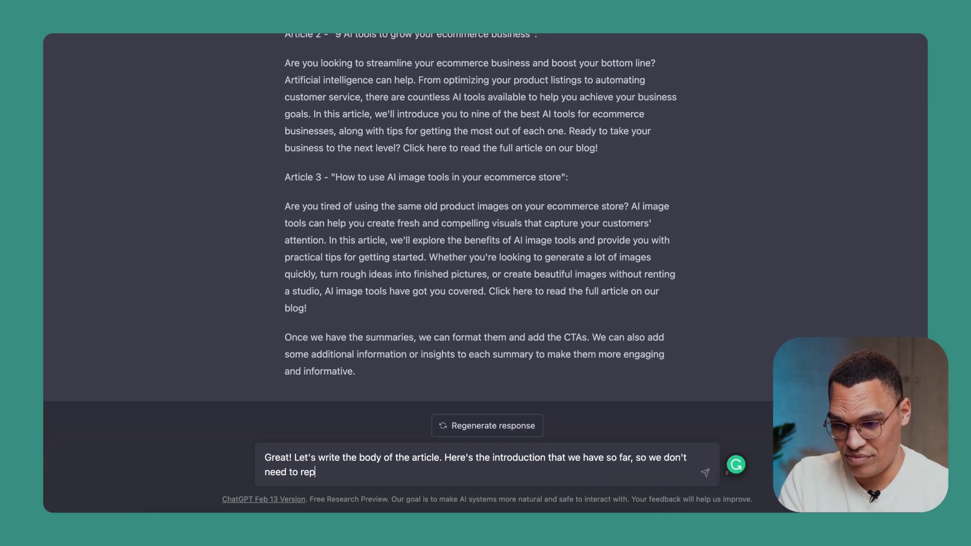
{"action": "key", "text": "BackSpace"}
{"action": "type", "text": "write that"}
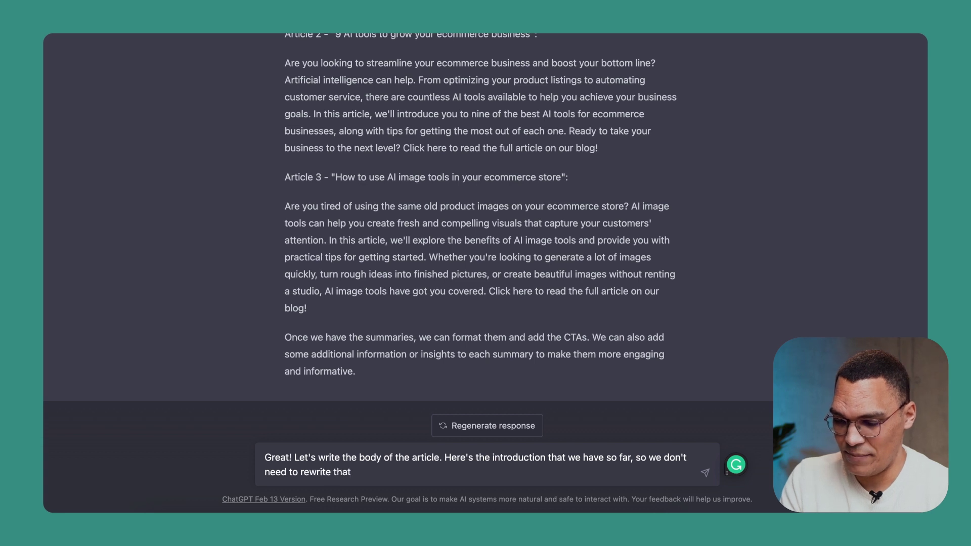
- Add "Please just write the body of the article after this introduction:" to the reply as a new sentence
{"action": "type", "text": ". Please ju"}
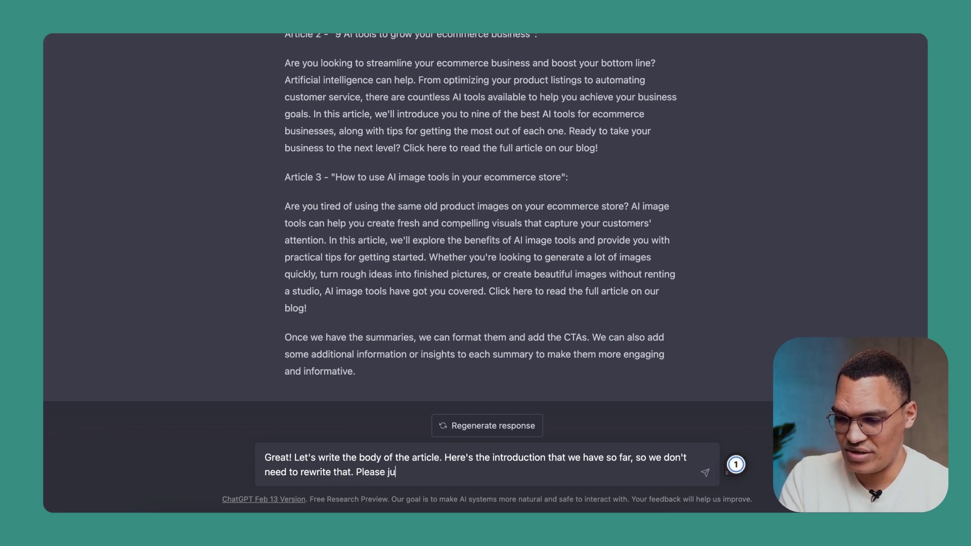
{"action": "type", "text": "st ad"}
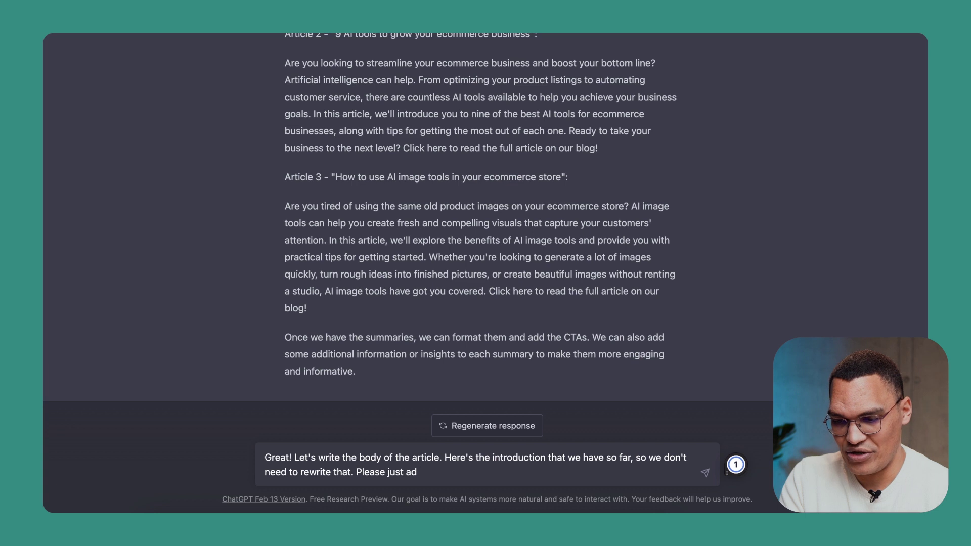
{"action": "type", "text": "dc"}
{"action": "key", "text": "BackSpace"}
{"action": "key", "text": "BackSpace"}
{"action": "key", "text": "BackSpace"}
{"action": "key", "text": "BackSpace"}
{"action": "type", "text": "write the body of the ar"}
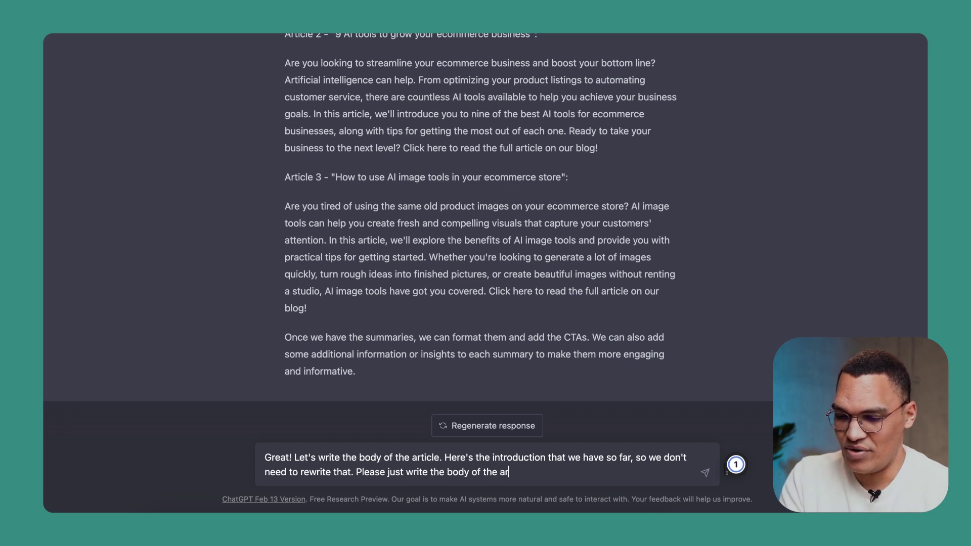
{"action": "type", "text": "ticle after this iint"}
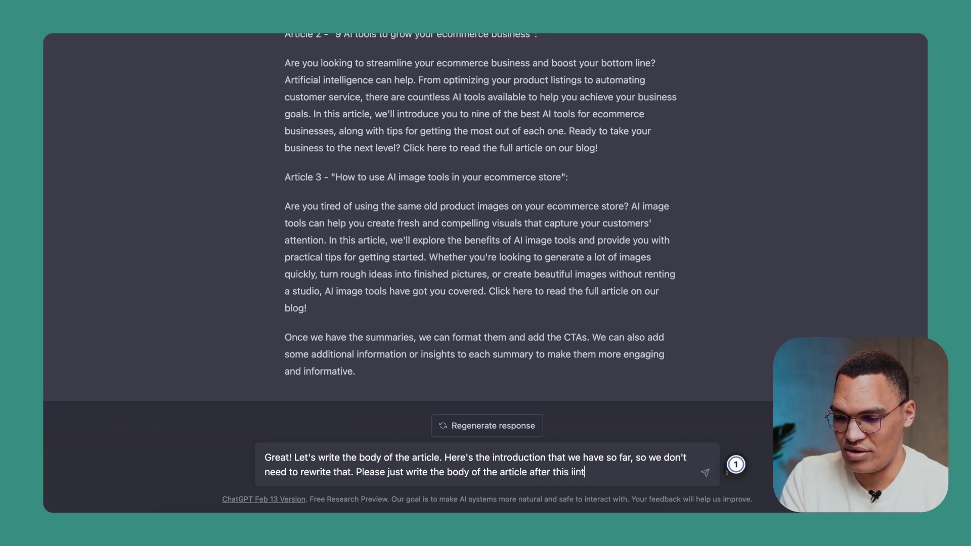
{"action": "key", "text": "BackSpace"}
{"action": "key", "text": "BackSpace"}
{"action": "key", "text": "BackSpace"}
{"action": "type", "text": "ntroduction:"}
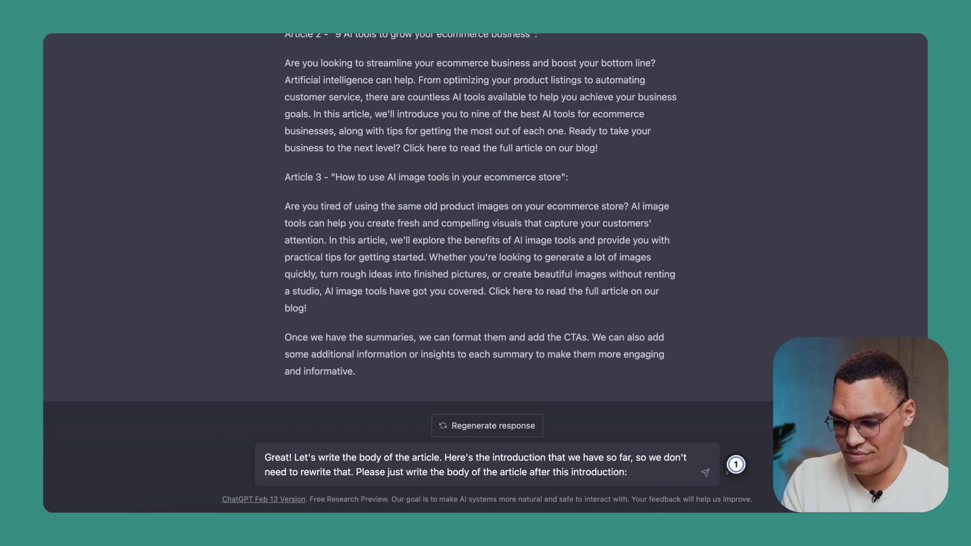
- Paste the newsletter introduction in quotes after the request, remove its "Sure, here's a new introduction with a table of contents:" lead-in, and send the message
{"action": "key", "text": "super+v"}
{"action": "type", "text": "\""}
{"action": "scroll", "coordinate": [298, 410], "scroll_direction": "up", "scroll_amount": 2}
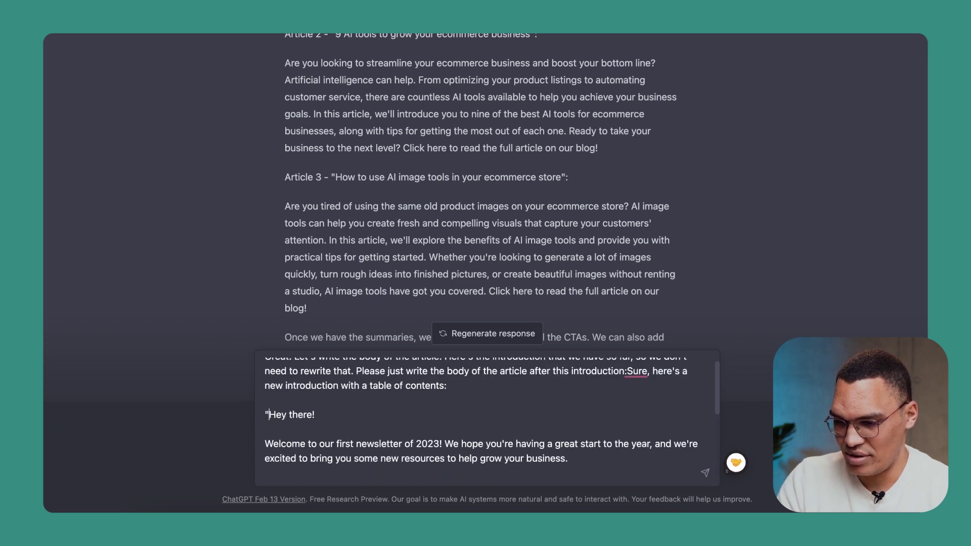
{"action": "left_click_drag", "start_coordinate": [627, 371], "coordinate": [507, 380]}
{"action": "key", "text": "BackSpace"}
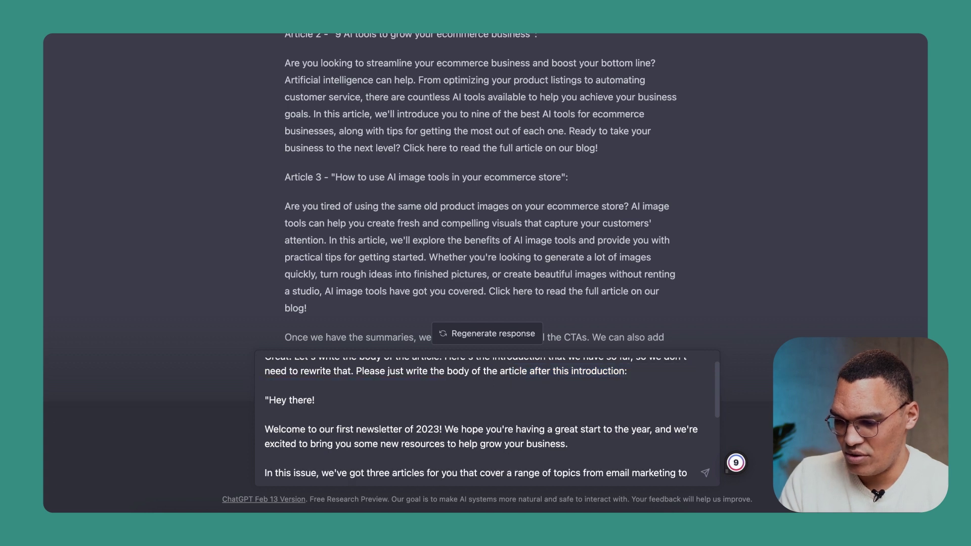
{"action": "key", "text": "Return"}
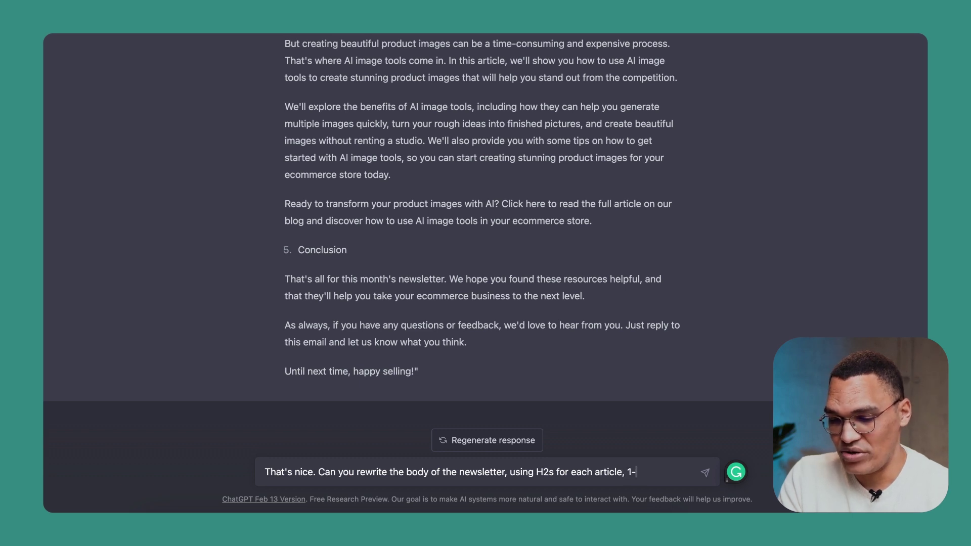
- Request a newsletter body rewrite with H2s, 1-2 sentence summaries and bullet points per article, and another rewrite based on a voice and tone guide
{"action": "type", "text": "summary, and bullet points as necessary for each article"}
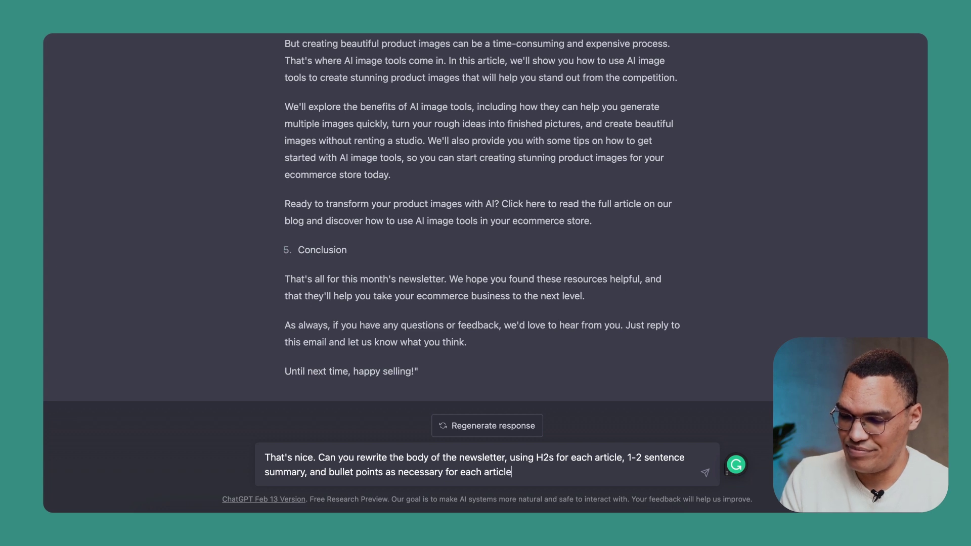
{"action": "key", "text": "Return"}
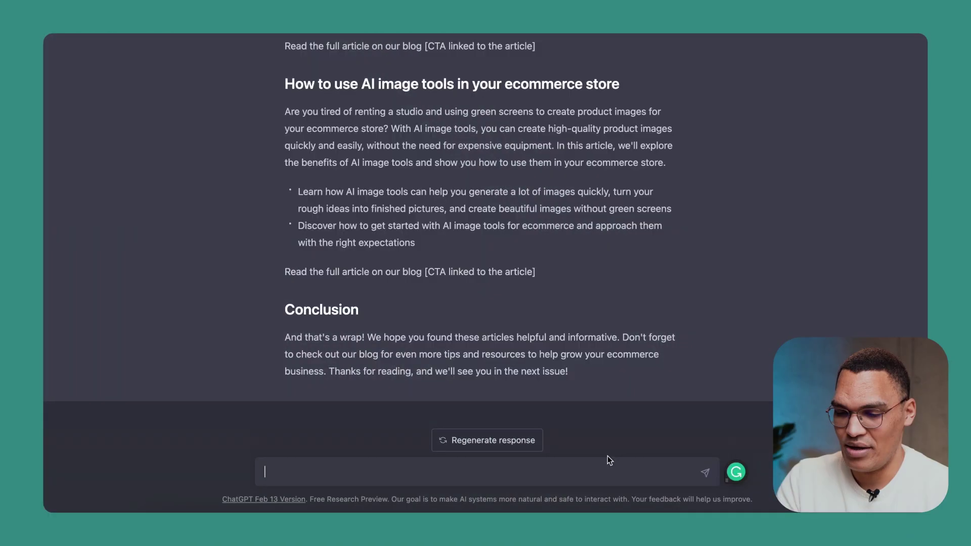
{"action": "type", "text": "Love it! However, can you please rewrite this newsletter based on the following voice and tone guide:  [Voice and style guide: Make use of persuasive tone, including rhetorical questions, and storytelling to engage readers. Use metaphors, analogies and other literary devices to make points more relatable and memorable. Write in a way that is both informative and entertaining.]  Keep the same formatting (using H2s and bullet points for each section)"}
- Review the rewritten article summaries against the earlier body and introduction, and look over the assembled newsletter in the text document
{"action": "scroll", "coordinate": [607, 456], "scroll_direction": "up", "scroll_amount": 1}
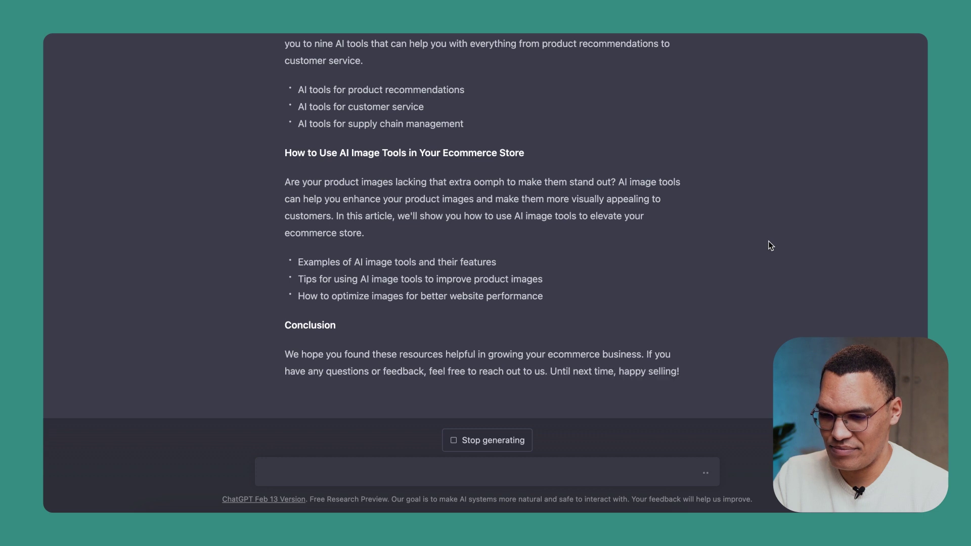
{"action": "scroll", "coordinate": [770, 245], "scroll_direction": "up", "scroll_amount": 3}
{"action": "scroll", "coordinate": [768, 241], "scroll_direction": "up", "scroll_amount": 1}
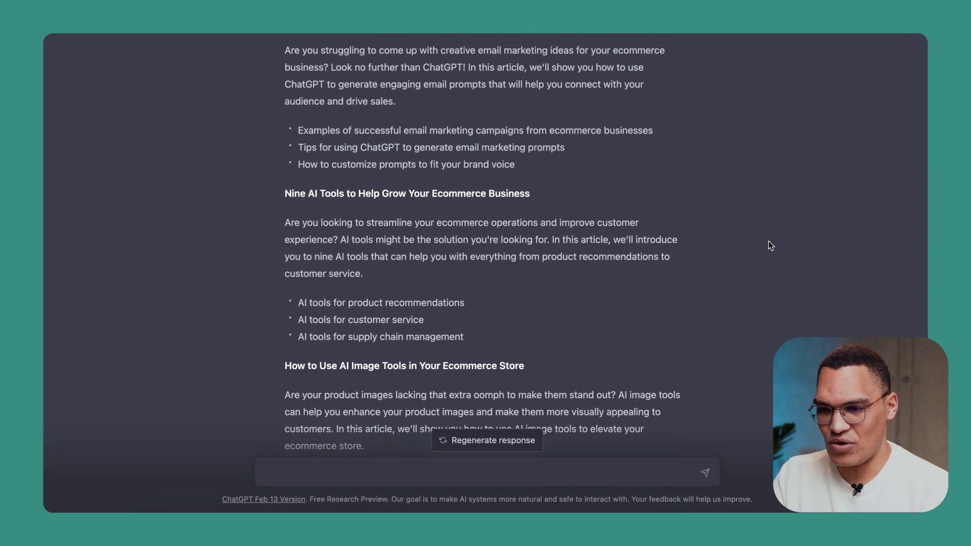
{"action": "scroll", "coordinate": [768, 241], "scroll_direction": "up", "scroll_amount": 3}
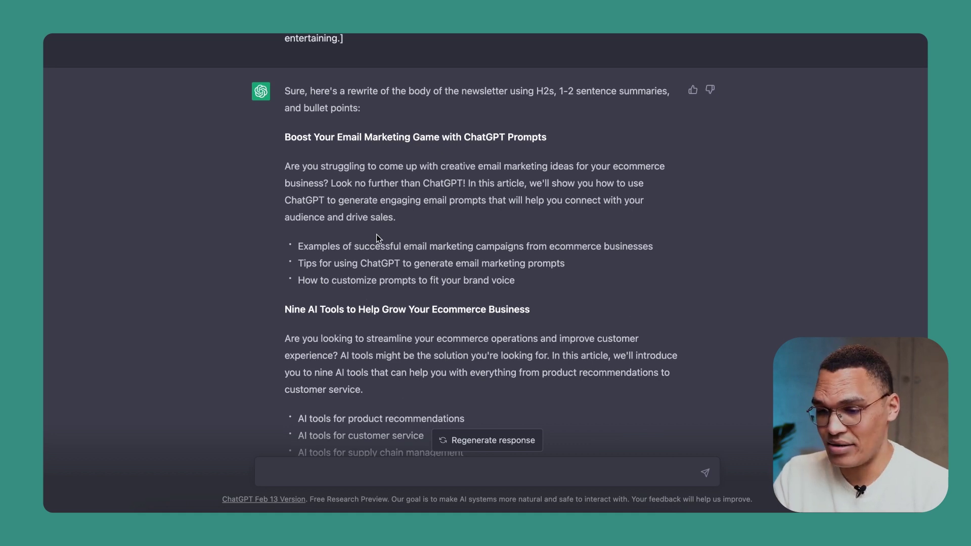
{"action": "scroll", "coordinate": [427, 252], "scroll_direction": "down", "scroll_amount": 3}
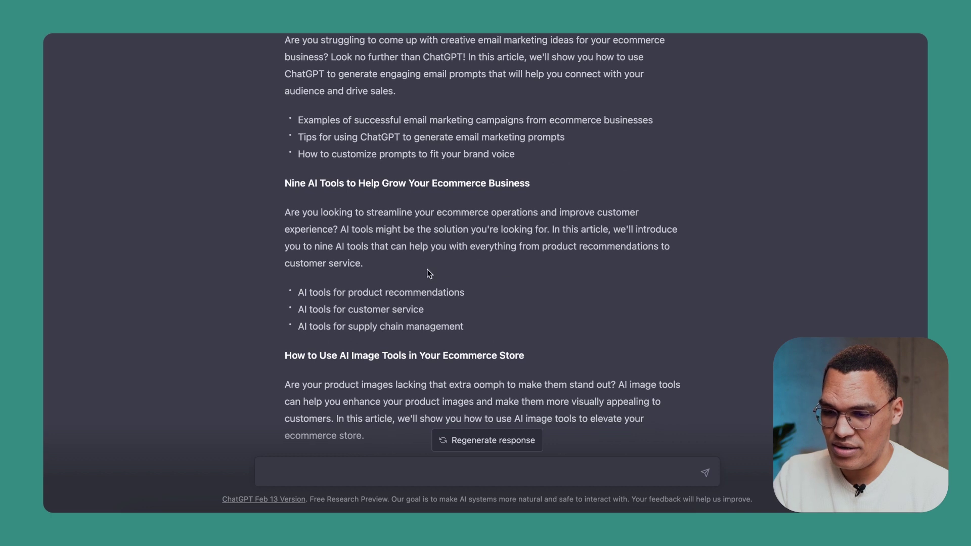
{"action": "scroll", "coordinate": [426, 269], "scroll_direction": "down", "scroll_amount": 4}
{"action": "scroll", "coordinate": [393, 210], "scroll_direction": "up", "scroll_amount": 9}
{"action": "scroll", "coordinate": [393, 210], "scroll_direction": "up", "scroll_amount": 15}
{"action": "scroll", "coordinate": [394, 210], "scroll_direction": "up", "scroll_amount": 10}
{"action": "scroll", "coordinate": [394, 214], "scroll_direction": "up", "scroll_amount": 3}
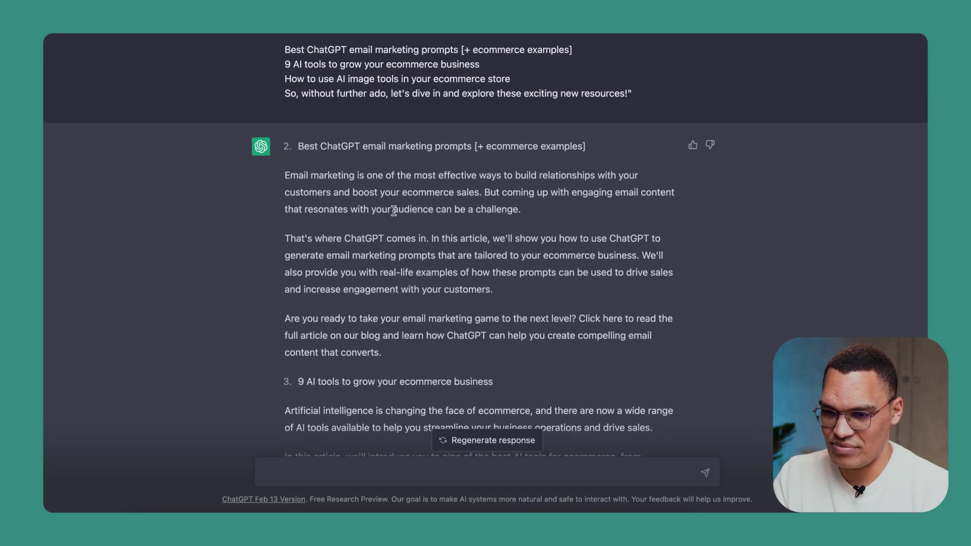
{"action": "scroll", "coordinate": [393, 210], "scroll_direction": "up", "scroll_amount": 5}
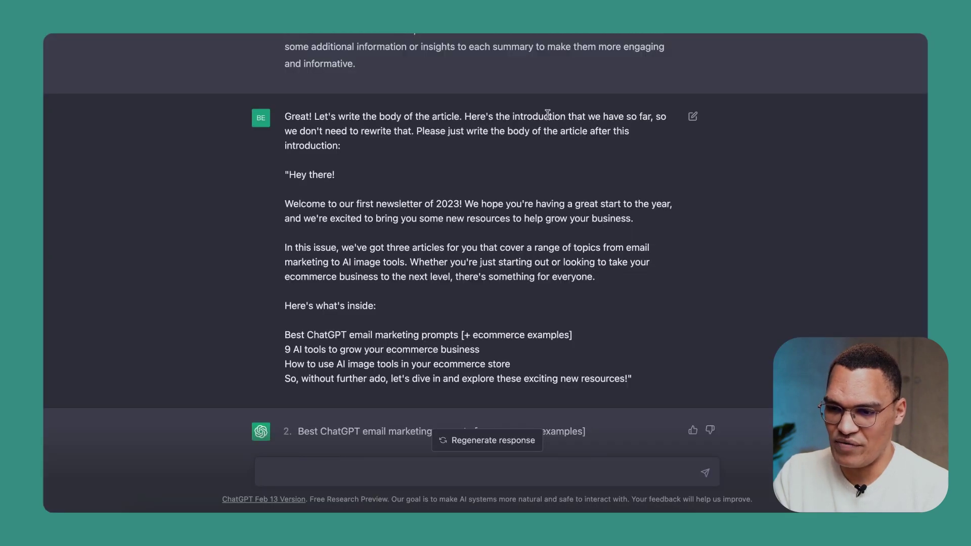
{"action": "scroll", "coordinate": [547, 114], "scroll_direction": "down", "scroll_amount": 1}
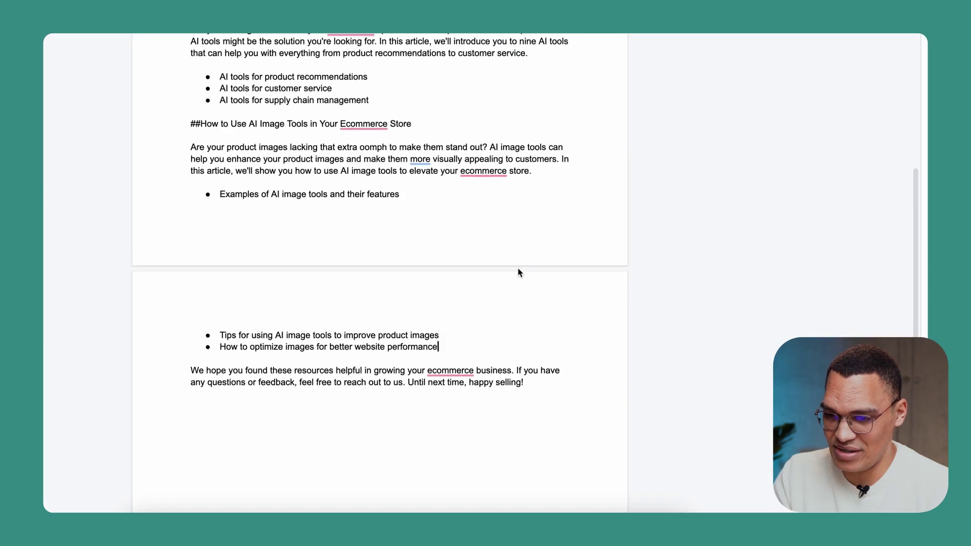
{"action": "scroll", "coordinate": [518, 268], "scroll_direction": "up", "scroll_amount": 8}
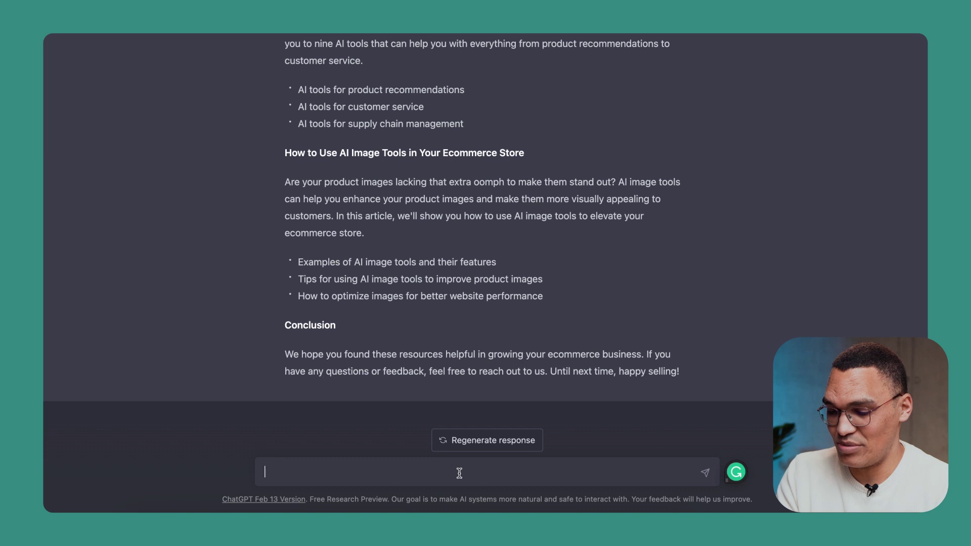
- Write the chat request "Great! Can you write a compelling subject line for this newsletter?"
{"action": "type", "text": "Great! Can you write a co"}
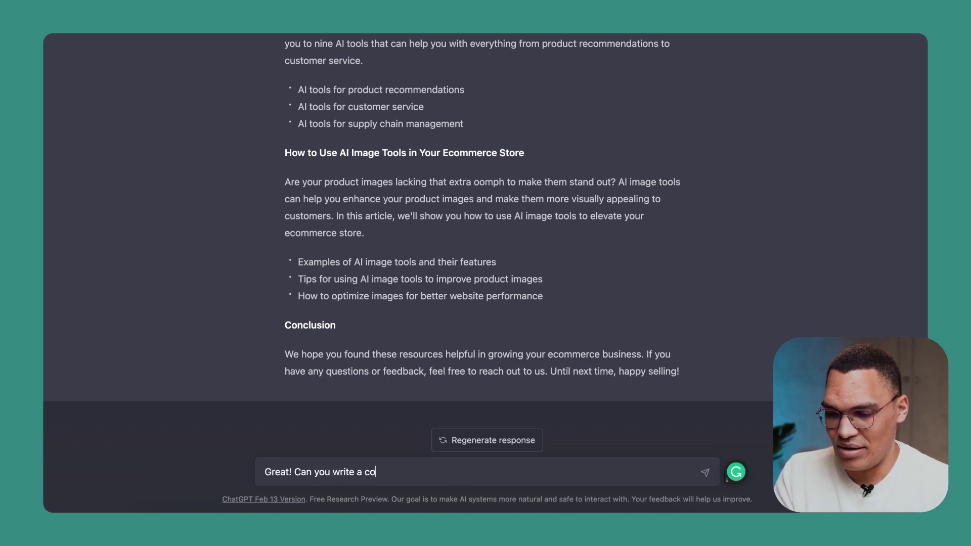
{"action": "type", "text": "mpelling subj"}
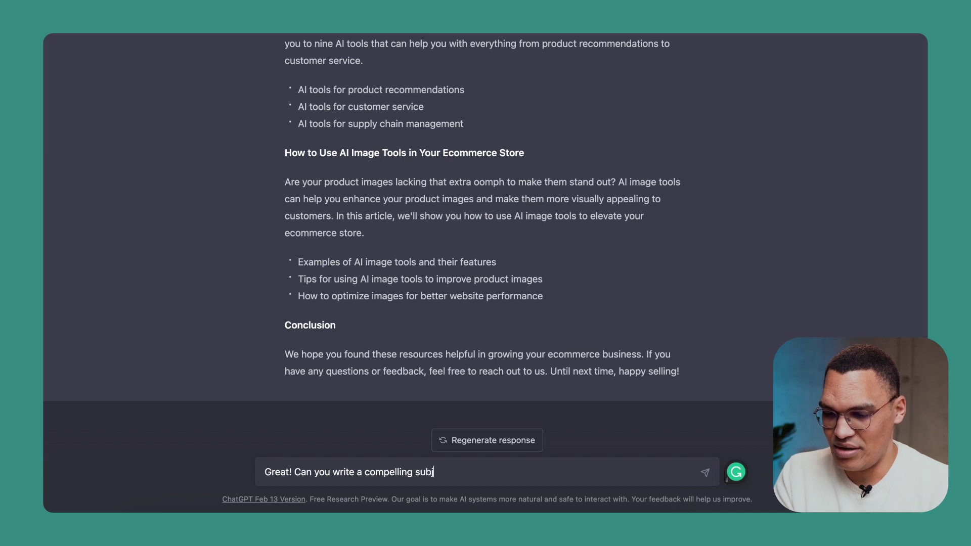
{"action": "type", "text": "ecdt lin"}
{"action": "key", "text": "BackSpace"}
{"action": "key", "text": "BackSpace"}
{"action": "key", "text": "BackSpace"}
{"action": "key", "text": "BackSpace"}
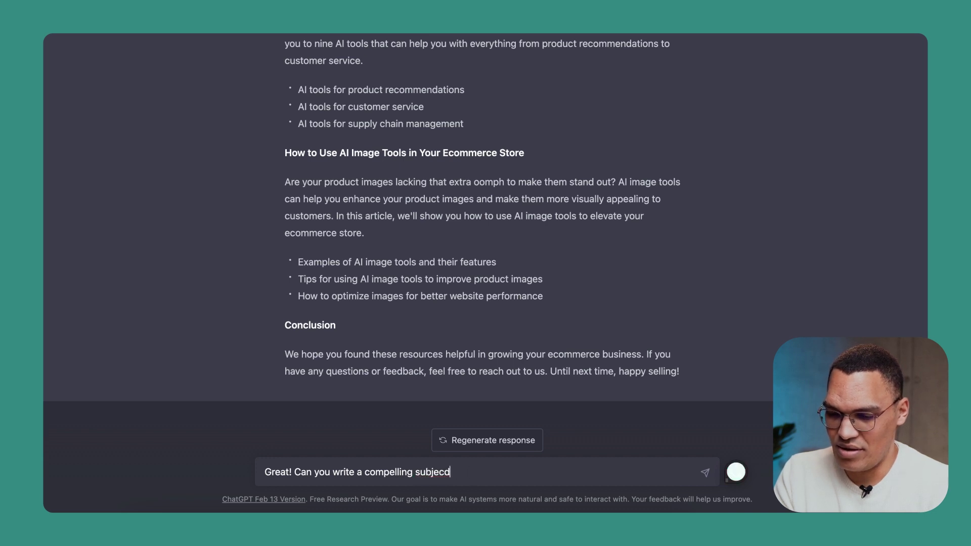
{"action": "type", "text": "t line for this newsletter?"}
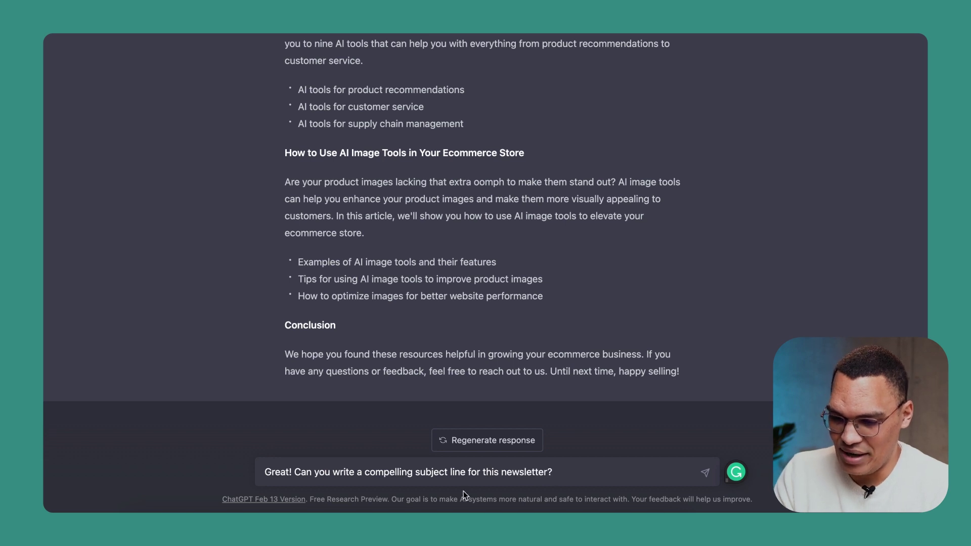
- Change the request to ask for "5 compelling subject lines" and send it
{"action": "double_click", "coordinate": [357, 473]}
{"action": "key", "text": "BackSpace"}
{"action": "type", "text": "5"}
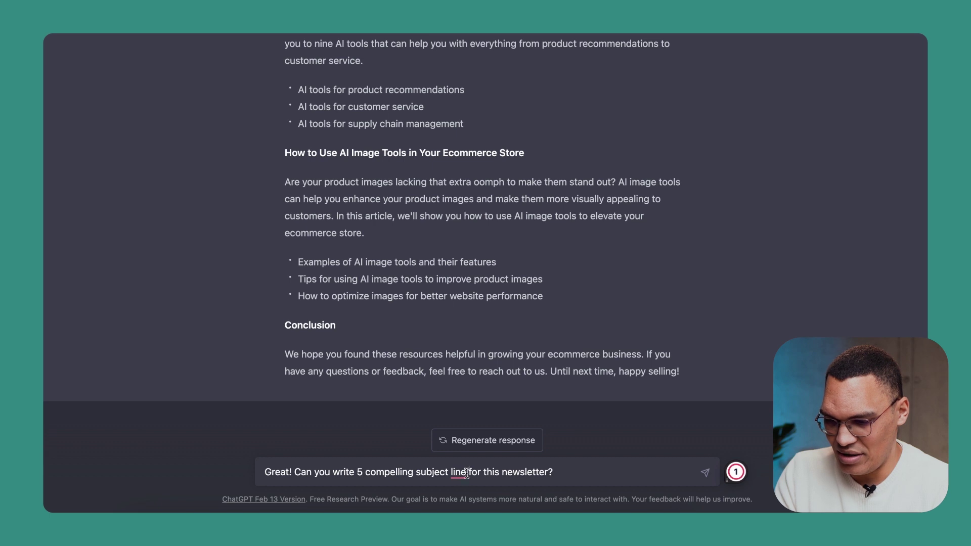
{"action": "left_click", "coordinate": [467, 472]}
{"action": "type", "text": "s"}
{"action": "left_click", "coordinate": [704, 472]}
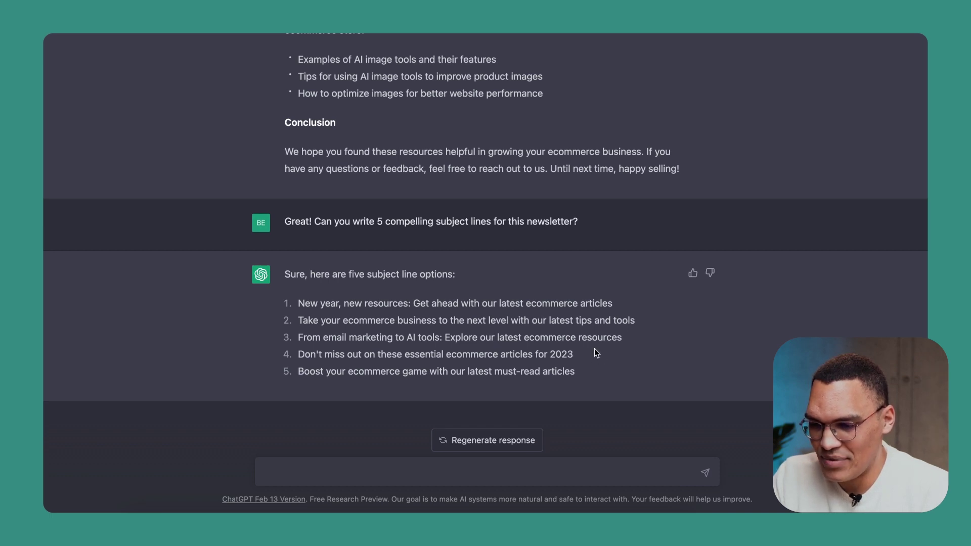
- Copy the subject line "From email marketing to AI tools: Explore our latest ecommerce resources" onto a new line above the greeting in the newsletter document
{"action": "left_click_drag", "start_coordinate": [624, 339], "coordinate": [298, 338]}
{"action": "key", "text": "ctrl+c"}
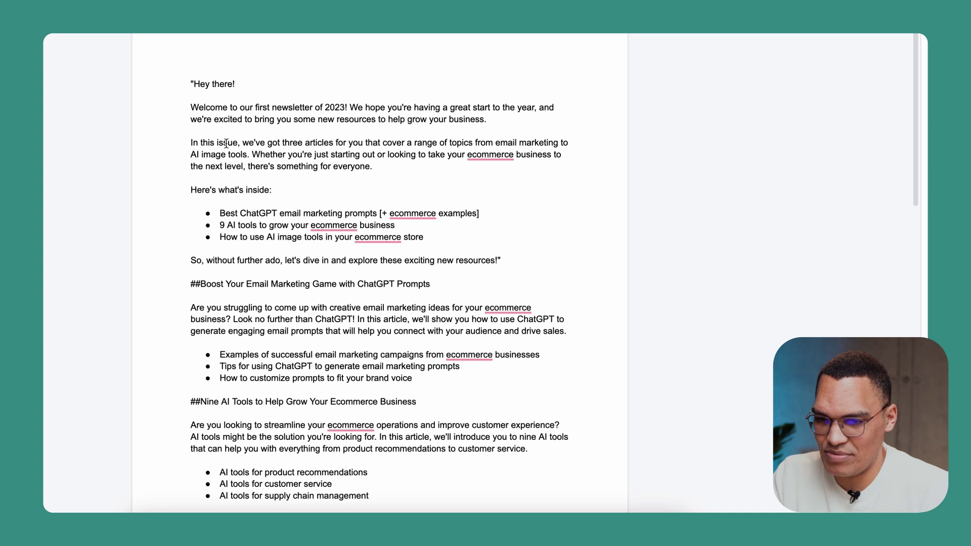
{"action": "key", "text": "Return"}
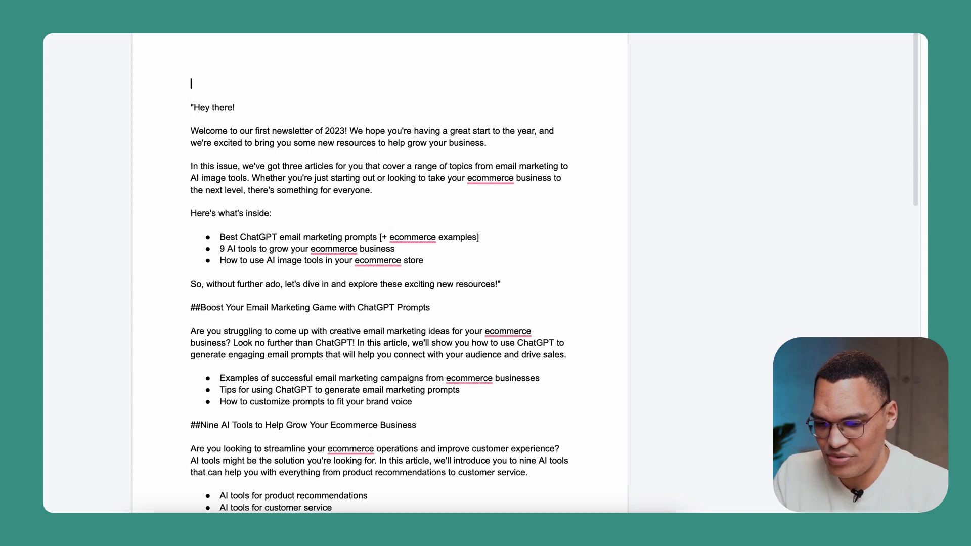
{"action": "key", "text": "ctrl+v"}
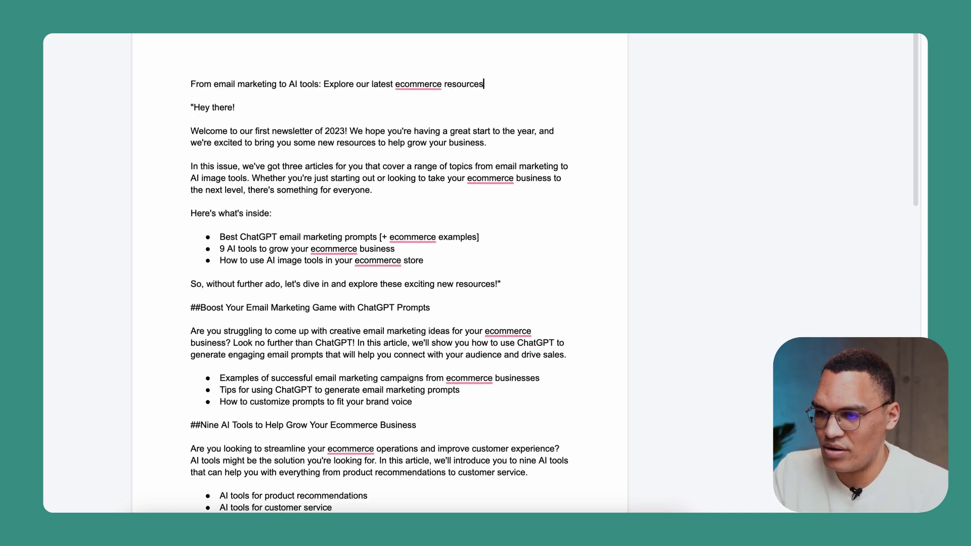
- Back in ChatGPT, send "That's fine. but can you make the subject lines reflect the AI content a bit better? write 5 more subject lines please"
{"action": "key", "text": "super+Tab"}
{"action": "left_click", "coordinate": [542, 366]}
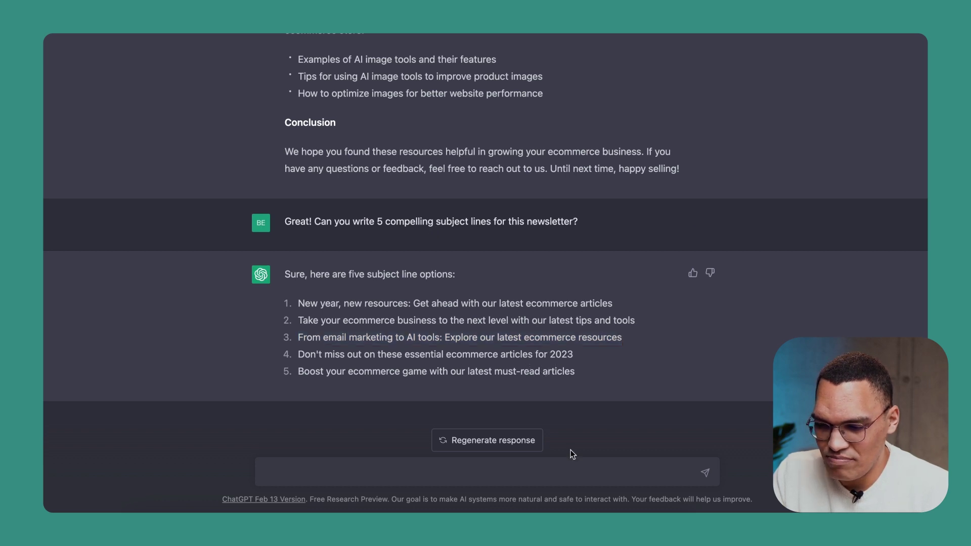
{"action": "left_click", "coordinate": [489, 472]}
{"action": "type", "text": "Tha"}
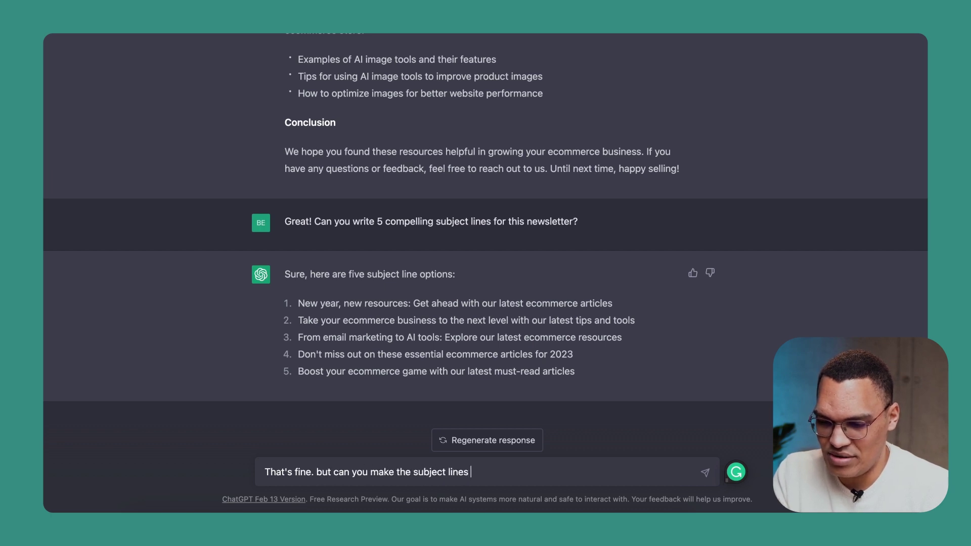
{"action": "type", "text": "content a bit better? write 5 more subject lines please"}
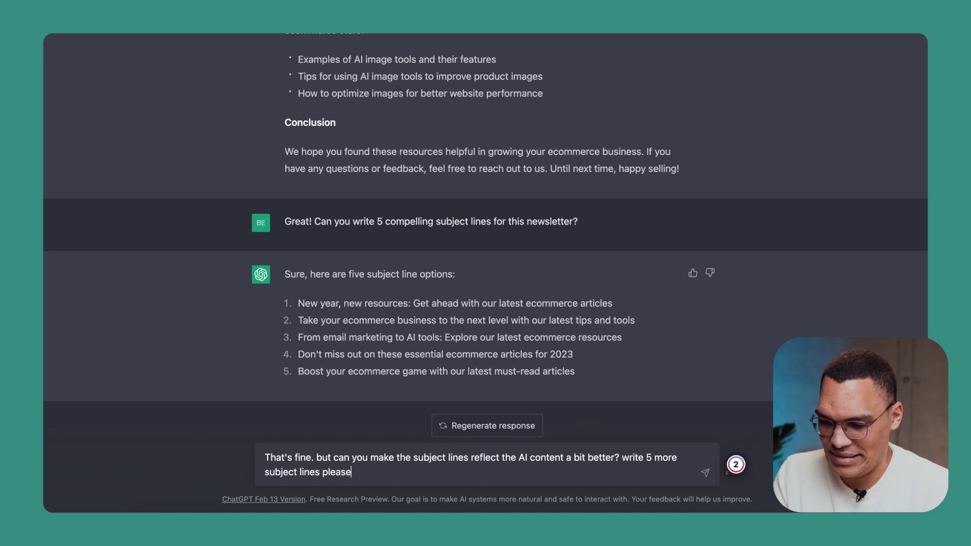
{"action": "key", "text": "Return"}
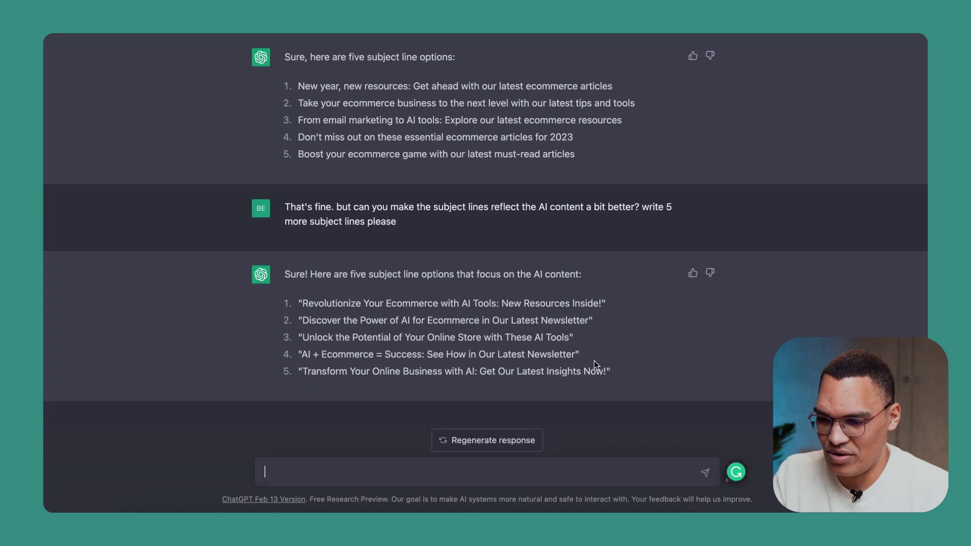
- Select the fourth and fifth AI-focused subject lines and start a new line below the existing subject line in the newsletter document
{"action": "left_click_drag", "start_coordinate": [593, 357], "coordinate": [297, 354]}
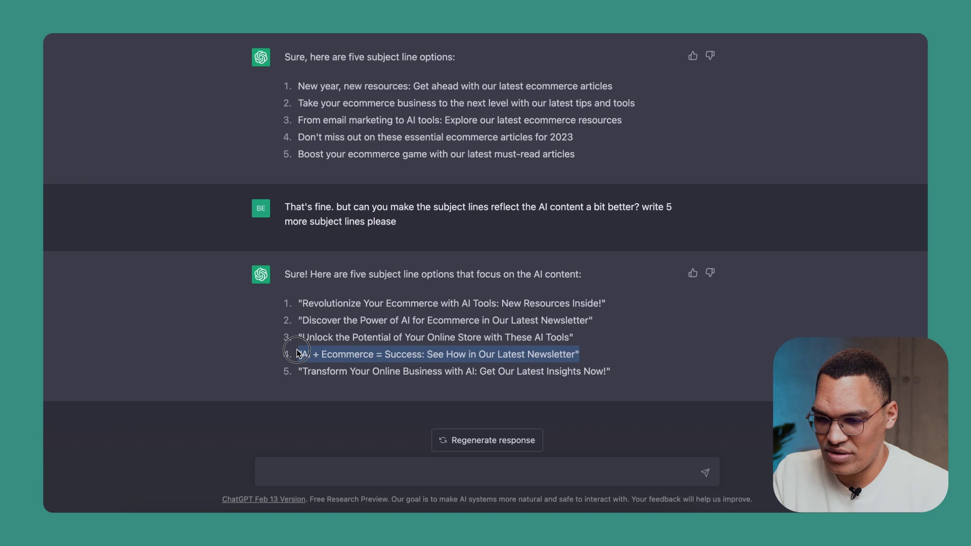
{"action": "left_click_drag", "start_coordinate": [620, 373], "coordinate": [302, 355]}
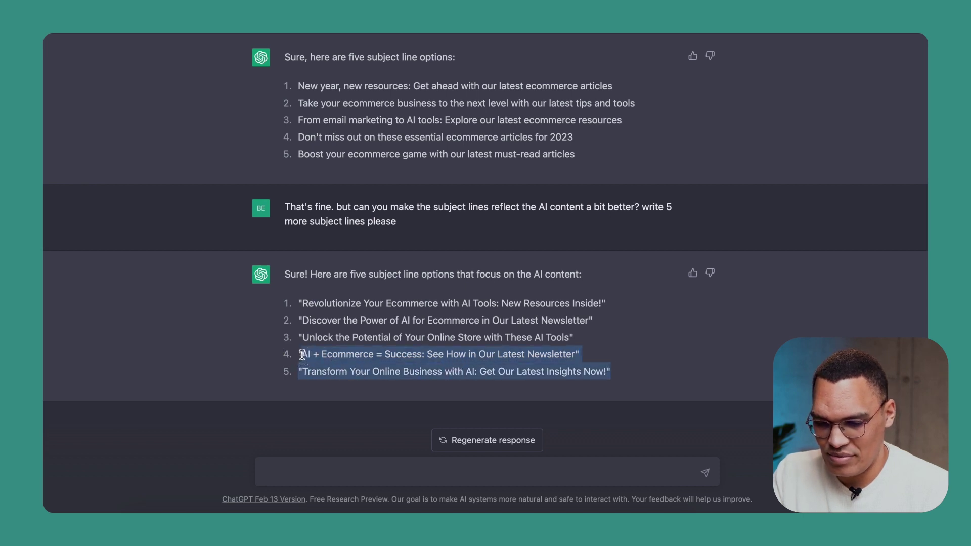
{"action": "key", "text": "ctrl+Tab"}
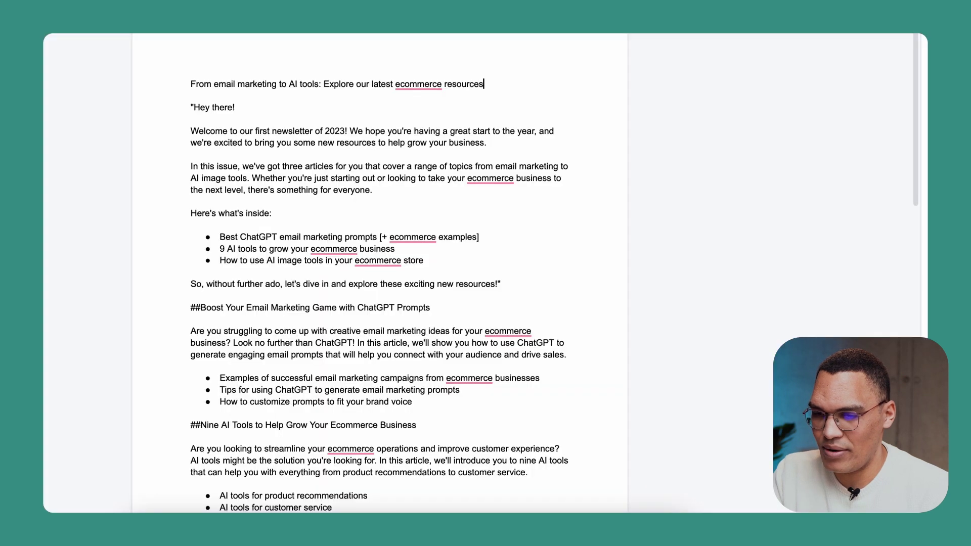
{"action": "key", "text": "Return"}
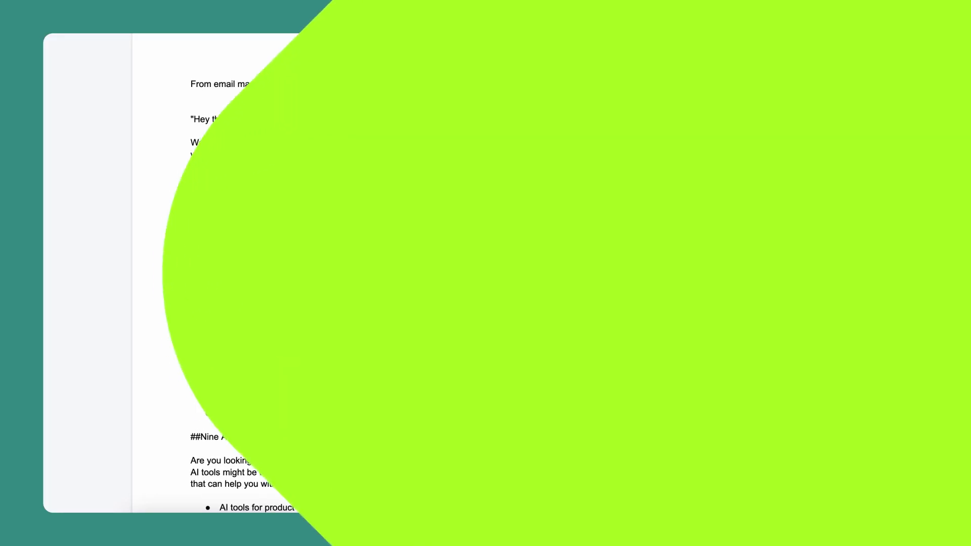